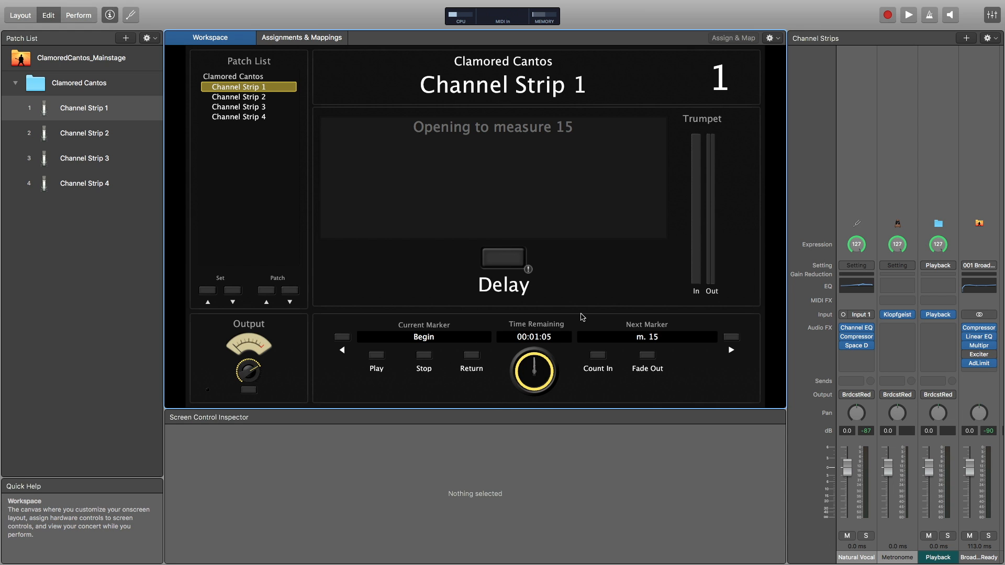
Switch to the full-screen performance view and start the playback track
click(376, 355)
click(78, 14)
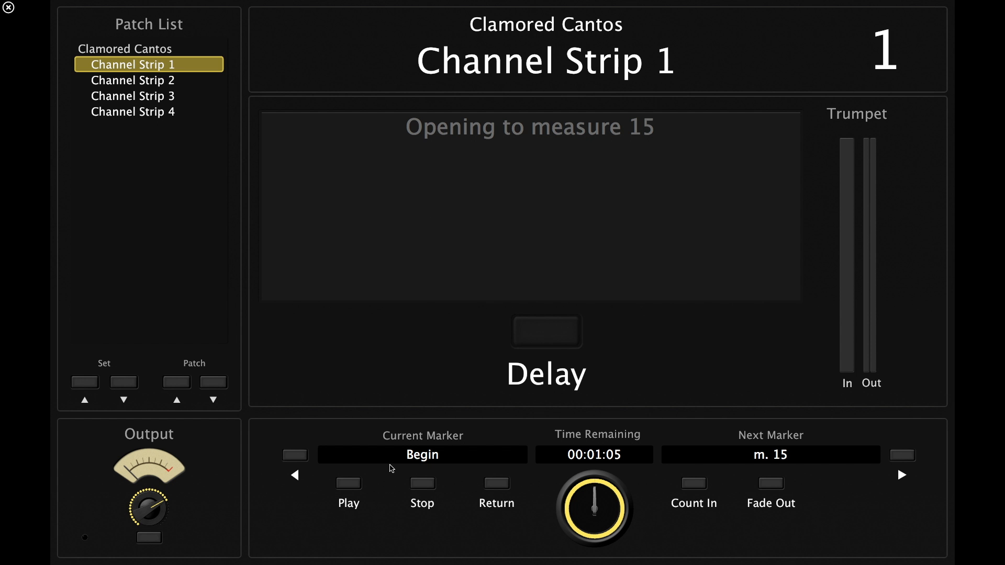
click(354, 485)
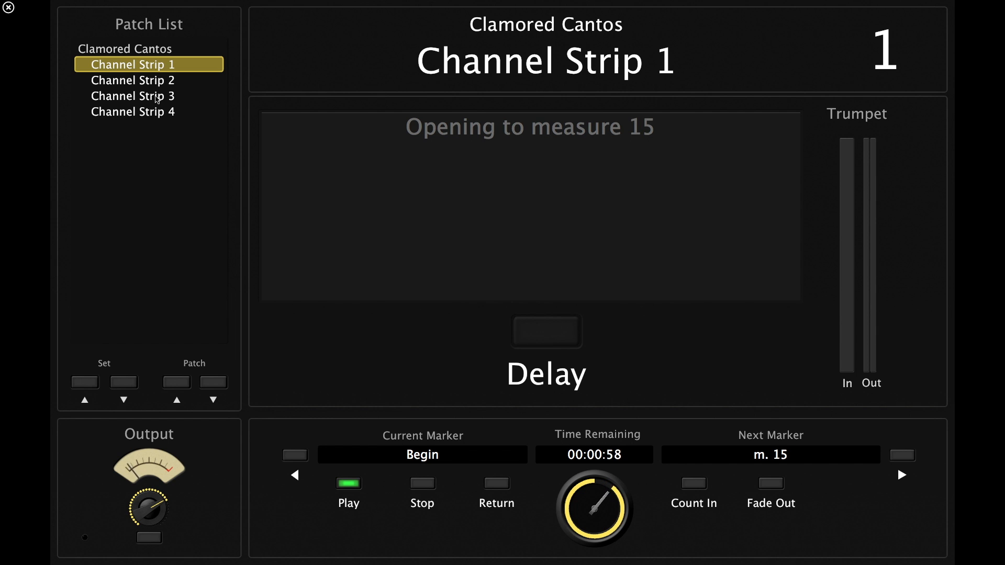
Audition Channel Strips 2, 3 and 4 with the delay on for Channel Strip 2, stopping playback and returning to editing at the end
click(157, 82)
click(539, 333)
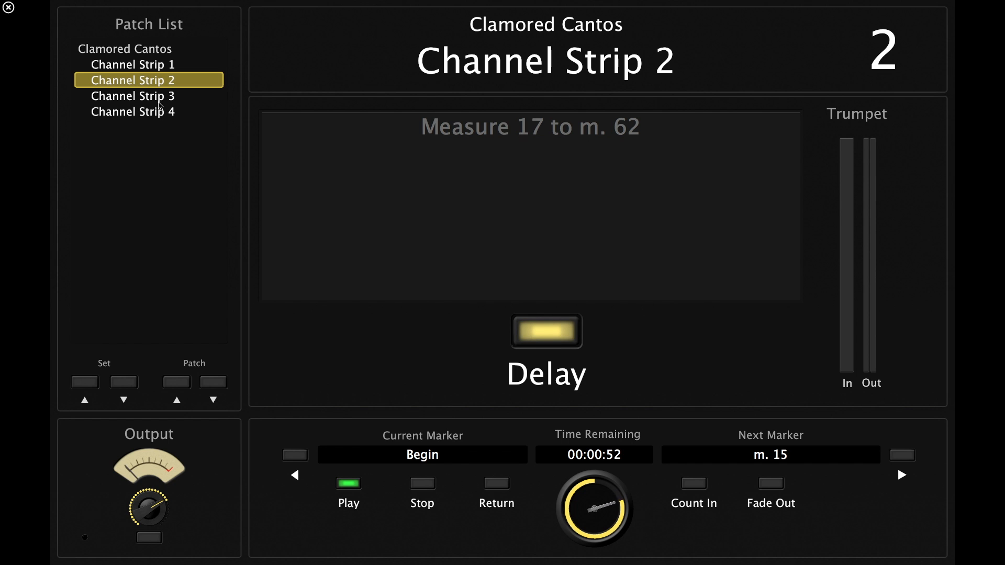
click(160, 98)
click(160, 116)
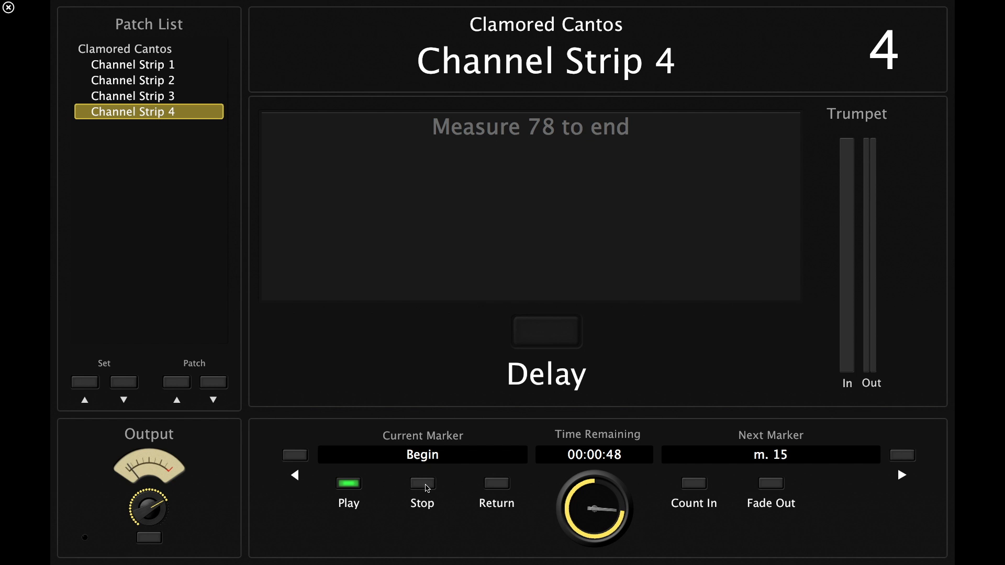
click(424, 484)
click(9, 8)
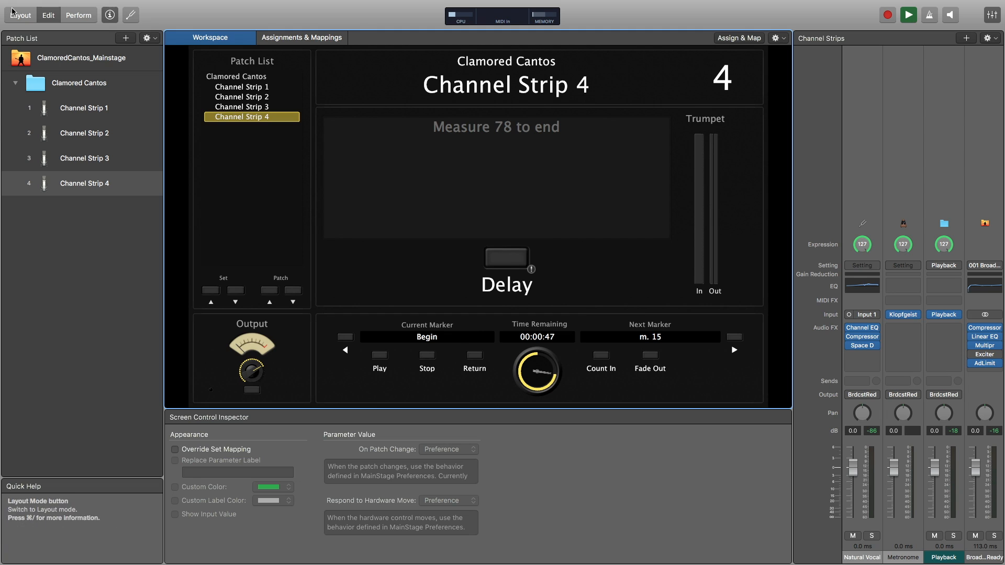
Select the Channel Strip 1 patch and save its Natural Vocal strip as a channel strip setting named Channel Strip 1
click(240, 93)
click(241, 93)
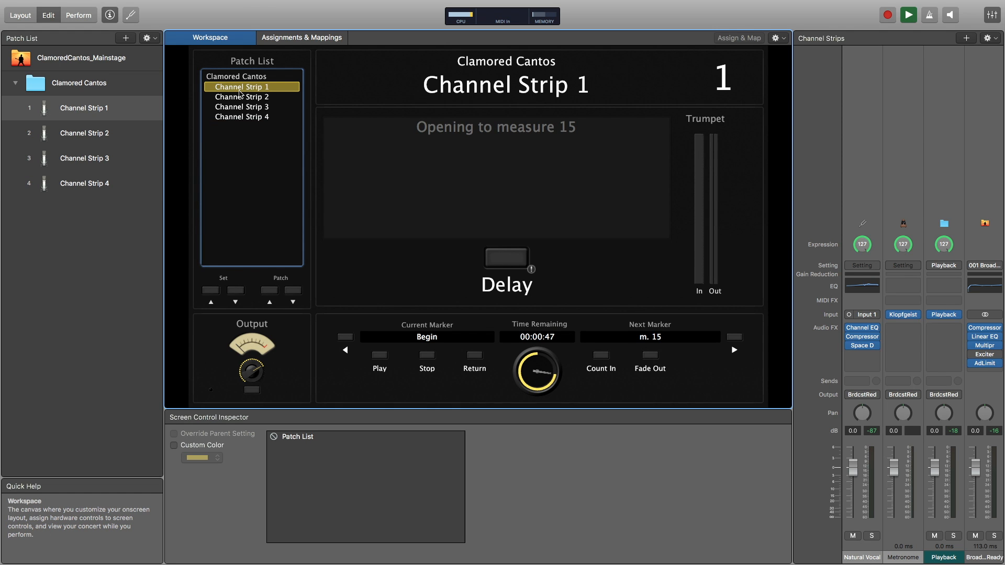
click(872, 266)
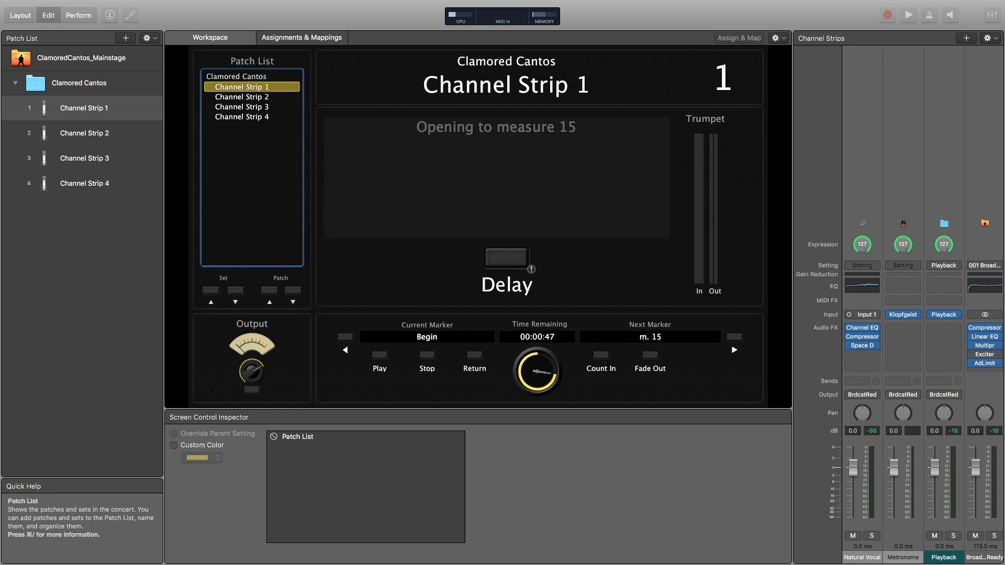
click(873, 266)
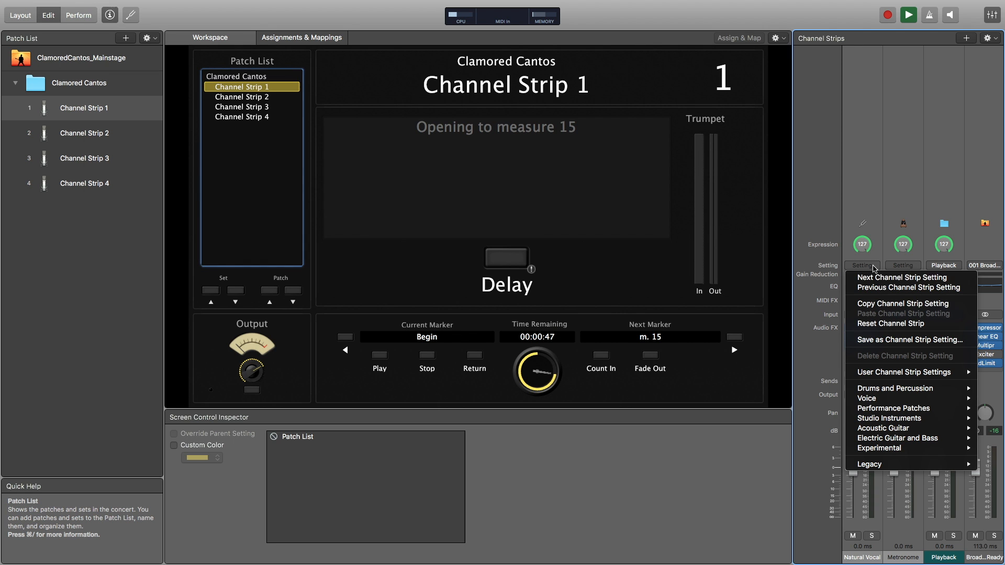
click(914, 344)
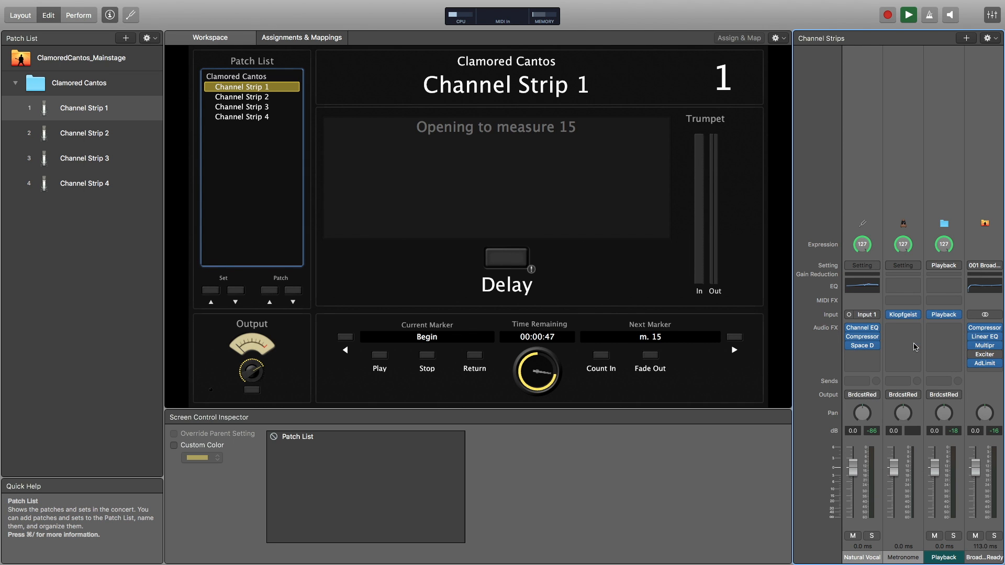
text(Channel Strip 1)
key(Return)
Save the Channel Strip 2 patch's Natural Vocal strip as a channel strip setting named Channel Strip 2
click(238, 97)
click(869, 266)
click(887, 343)
text(Channel Strip 2)
key(Return)
Save the Channel Strip 3 patch's Natural Vocal strip as a channel strip setting named Channel Strip 3
click(242, 107)
click(869, 265)
click(908, 340)
text(Channel Strip 3)
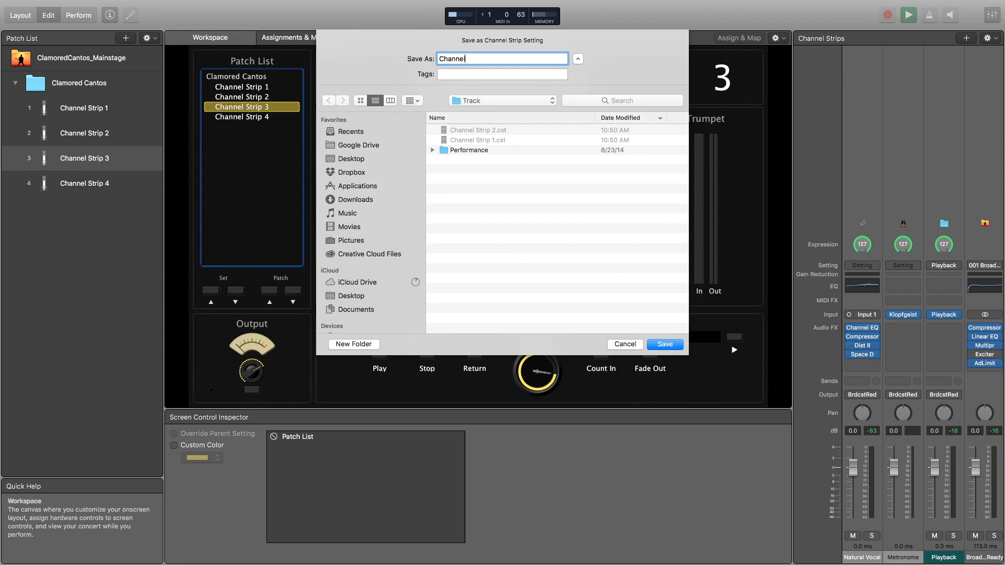
key(Return)
Save the Channel Strip 4 patch's Natural Vocal strip as a channel strip setting named Channel Strip 4
click(241, 116)
click(869, 265)
click(908, 343)
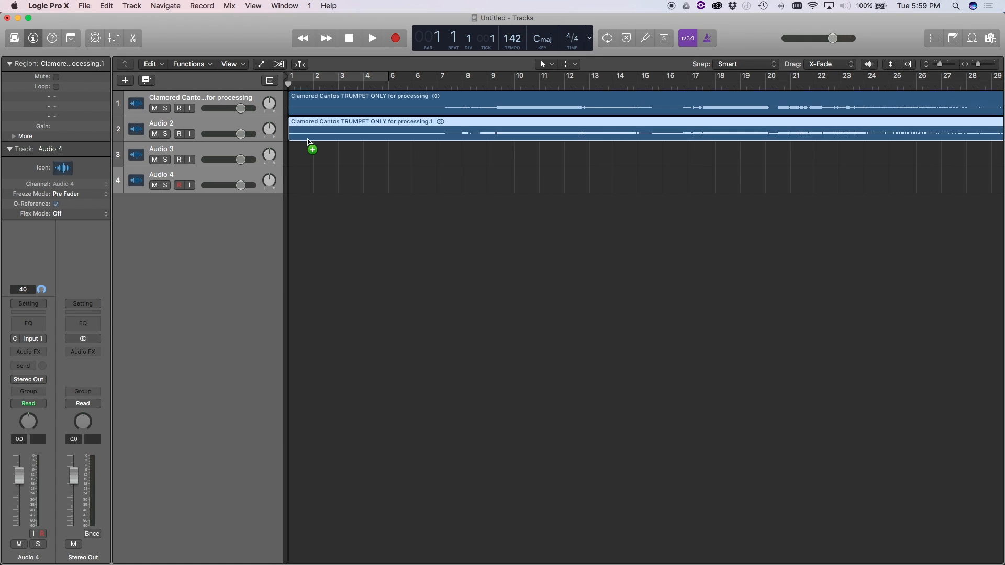
In Logic Pro X, copy the trumpet region onto the Audio 3 and Audio 4 tracks and enlarge the track heights
drag(312, 150, 257, 180)
key(super+Down)
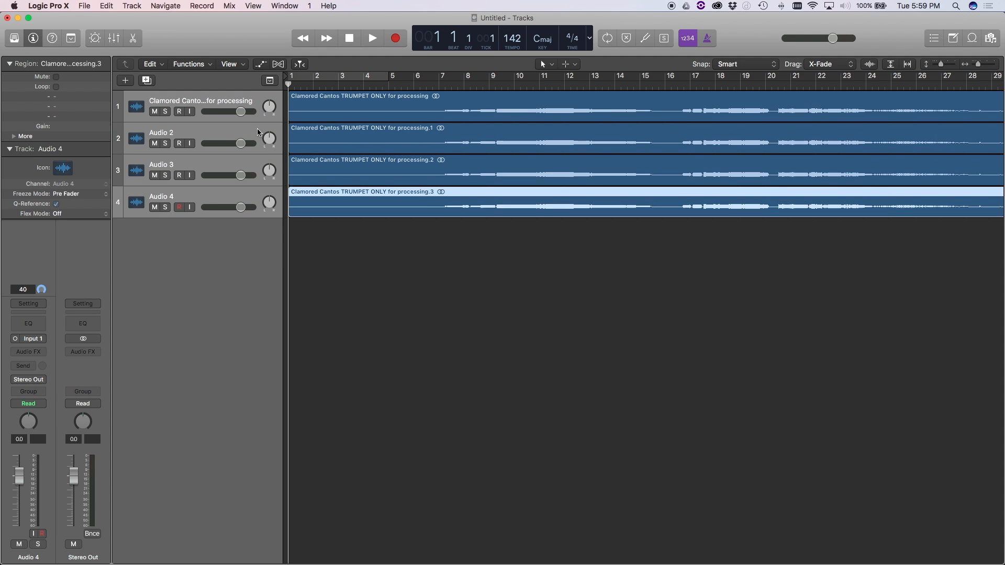
key(super+Down)
key(super+Down)
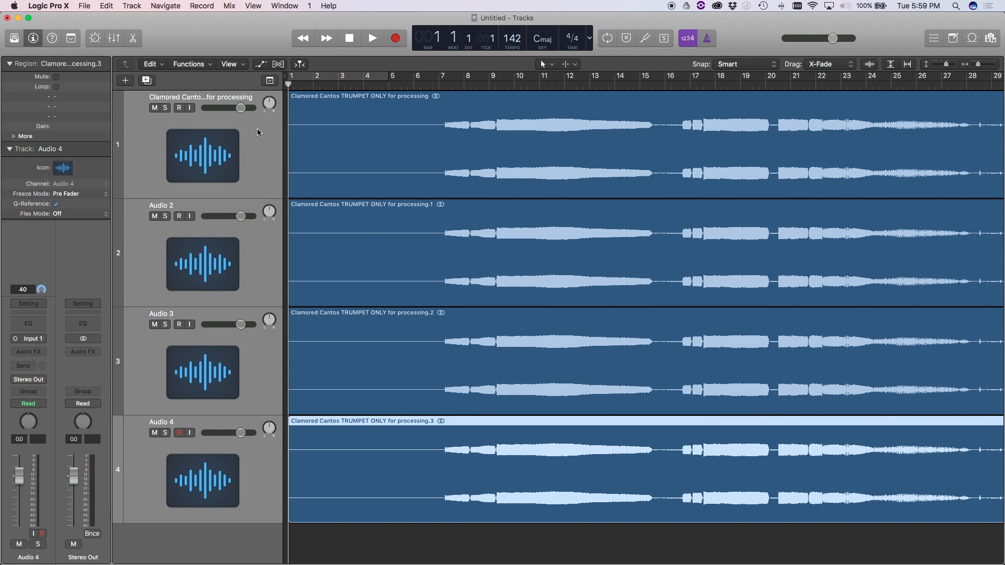
click(308, 535)
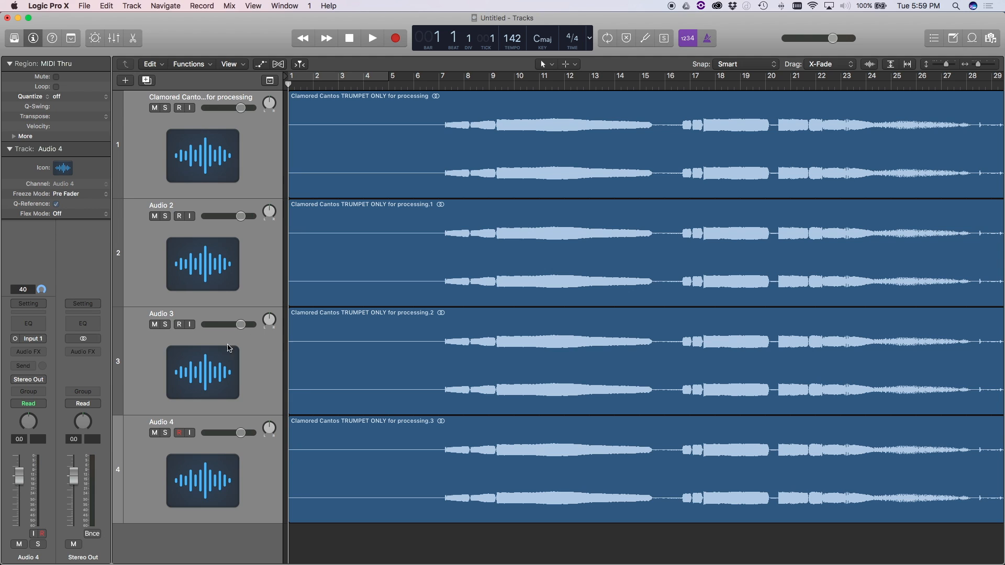
Lower the volume of all four audio tracks to −∞ dB
drag(241, 433, 204, 432)
key(g)
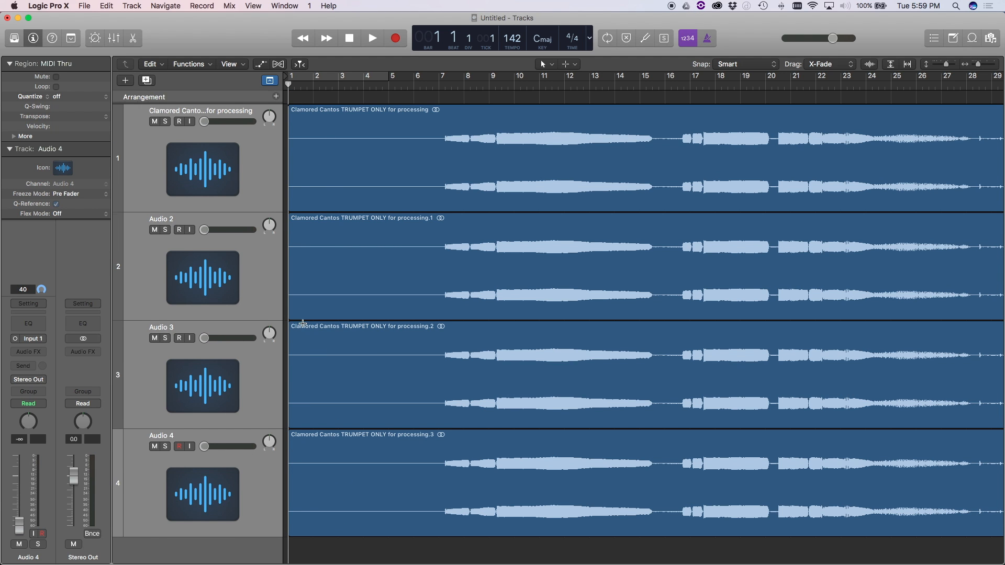
key(g)
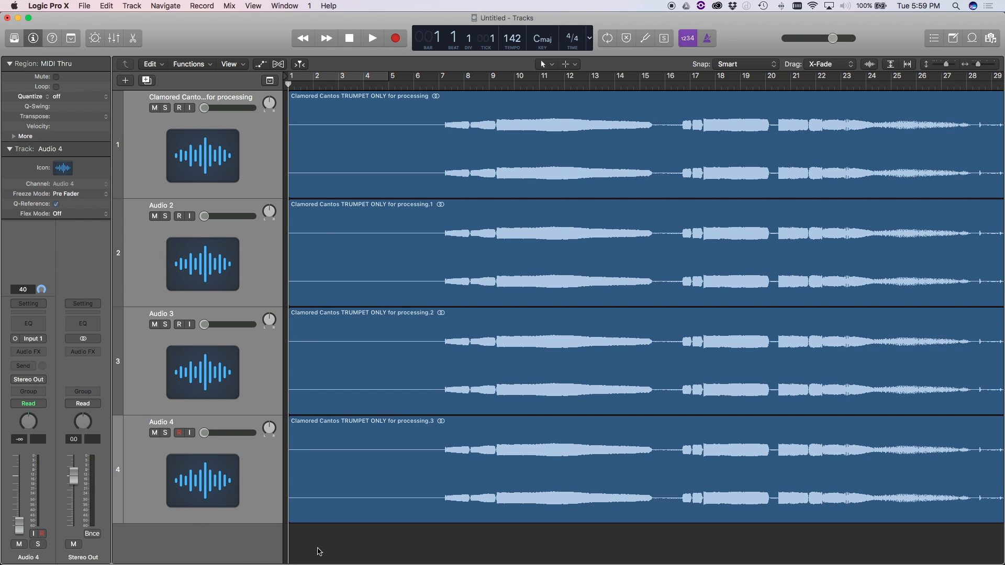
Open the mixer and load the Channel Strip 1 setting on the first trumpet track
click(335, 302)
click(330, 166)
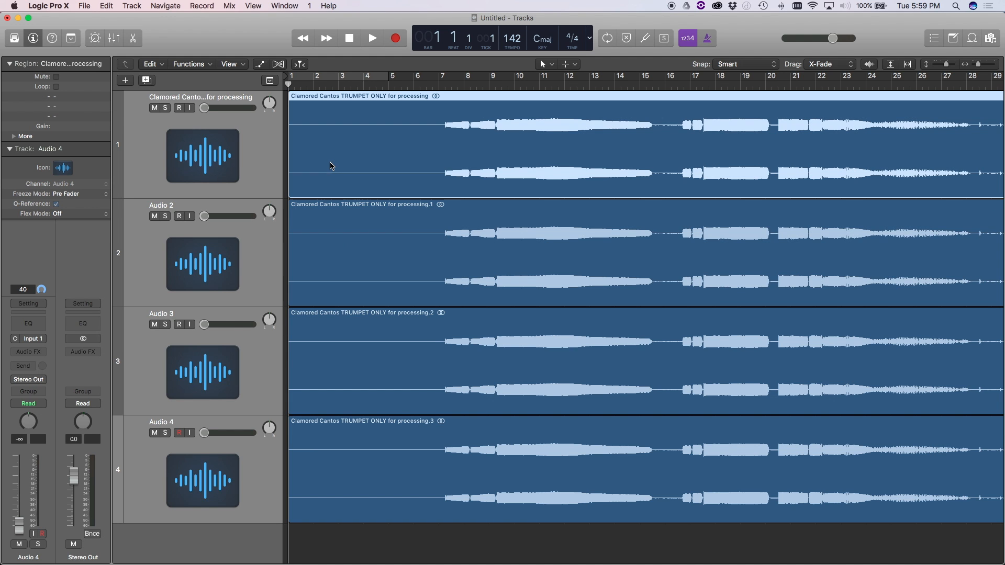
key(x)
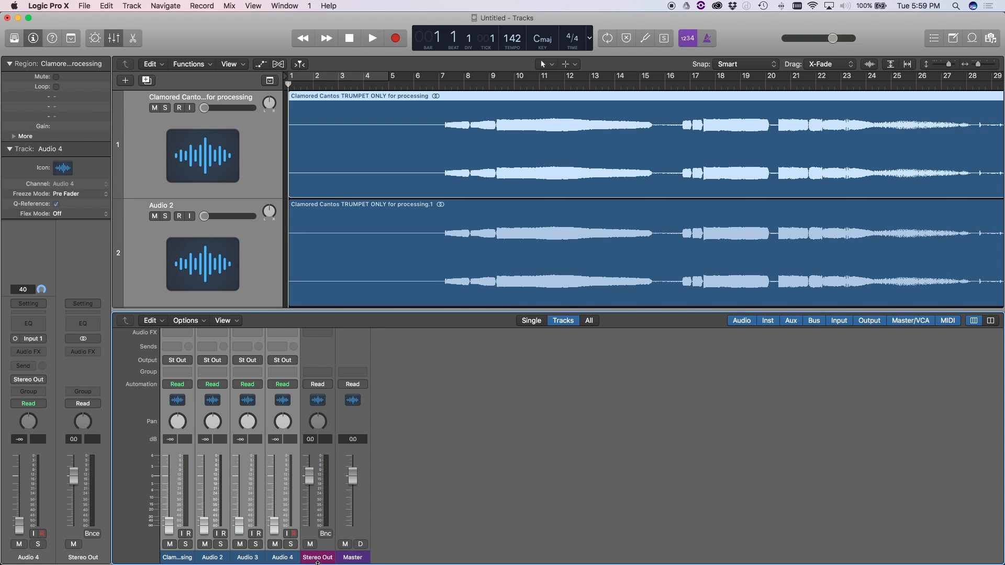
click(281, 559)
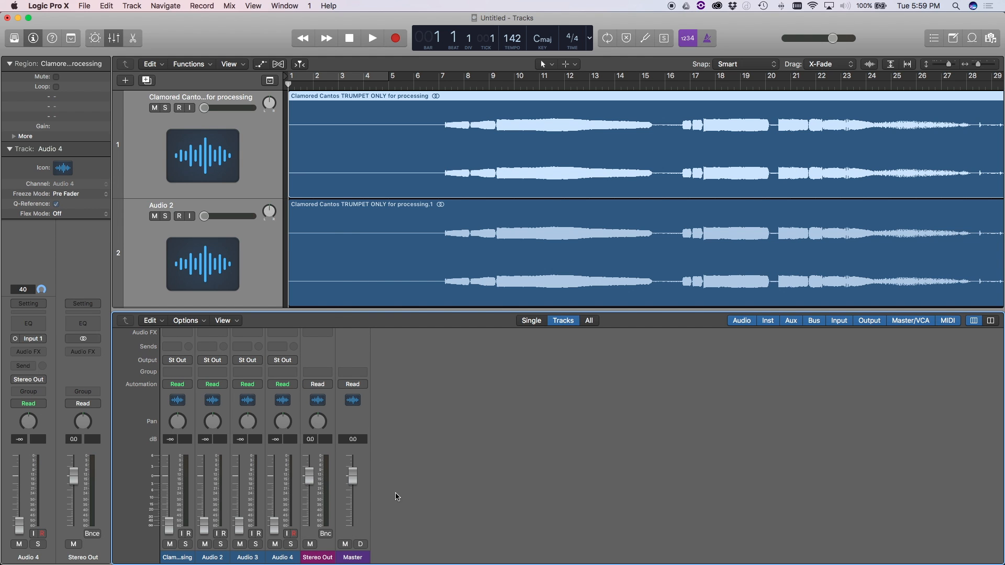
scroll(184, 358, up, 4)
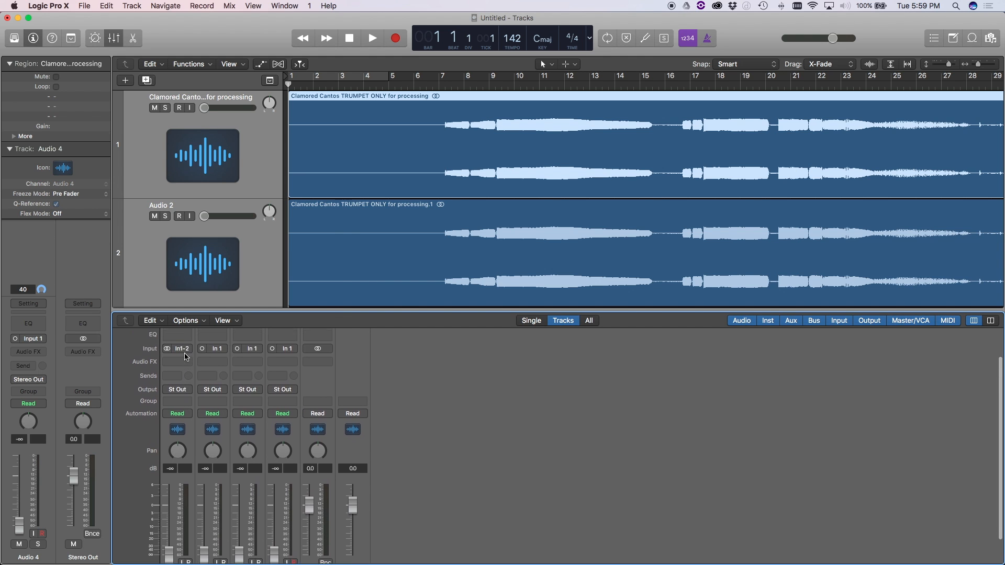
click(189, 350)
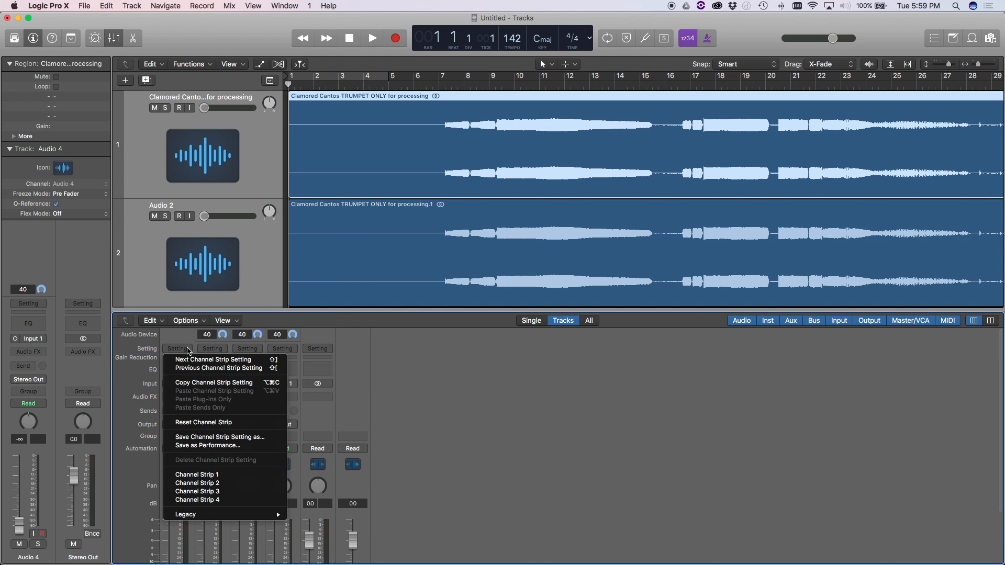
click(214, 446)
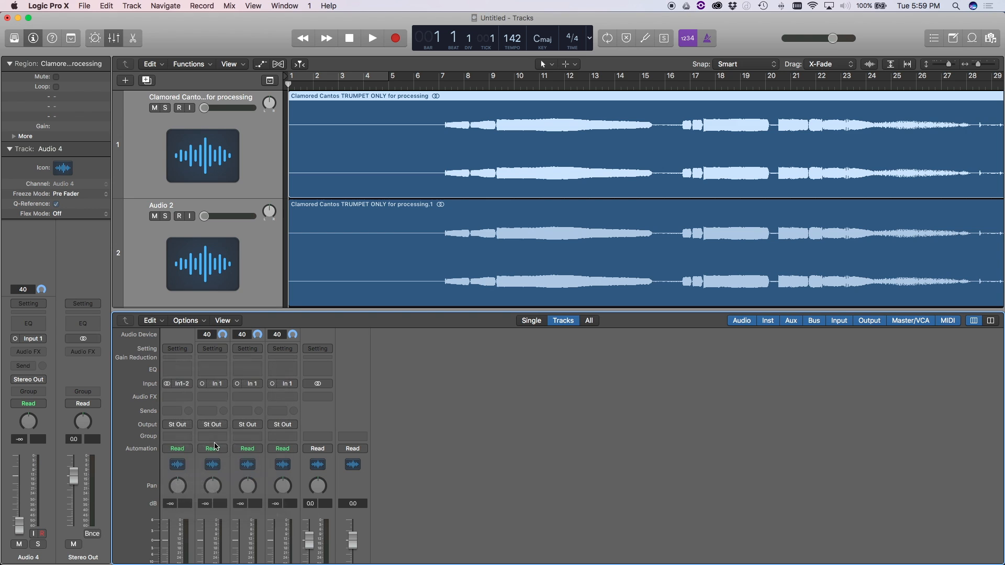
Load the Channel Strip 2, Channel Strip 3 and Channel Strip 4 settings on the Audio 2, Audio 3 and Audio 4 tracks respectively
click(225, 350)
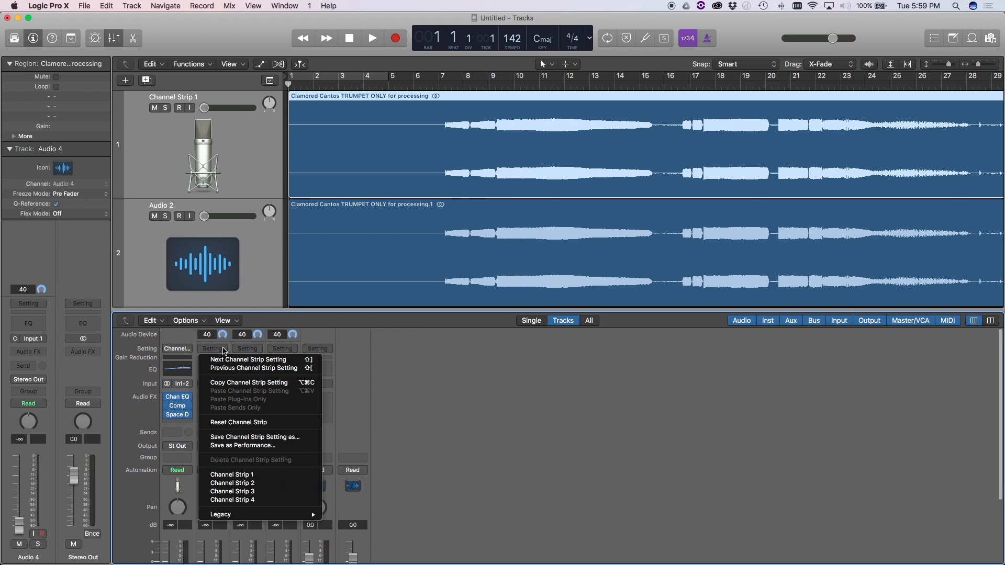
click(235, 481)
click(259, 344)
click(266, 482)
click(291, 341)
click(301, 491)
scroll(314, 407, up, 2)
click(248, 348)
click(253, 365)
scroll(404, 413, down, 10)
Show volume automation on the tracks and raise Channel Strip 1's volume to 0 dB
drag(388, 323, 375, 411)
key(a)
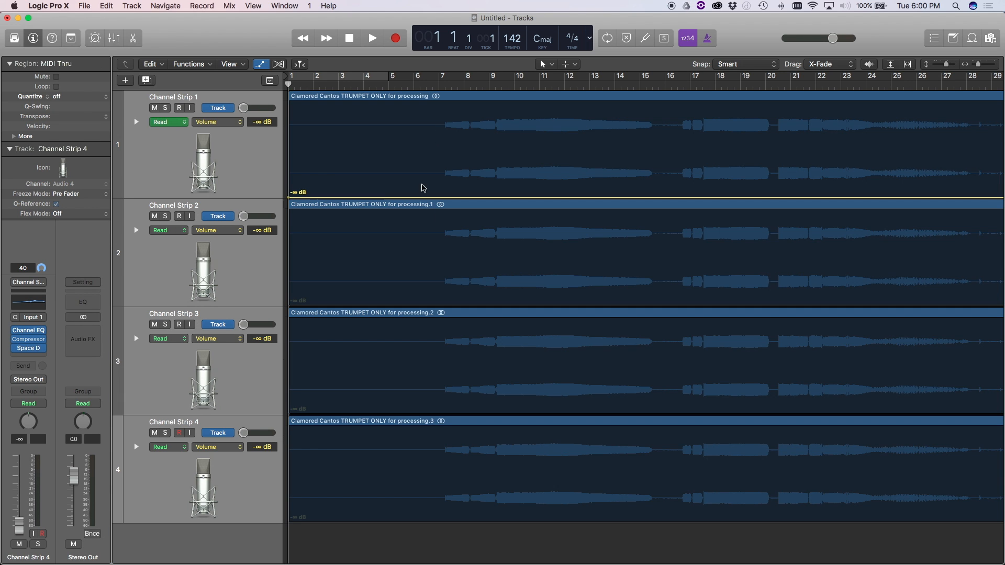
click(267, 149)
Draw a curved volume fade on Channel Strip 1 from 0 dB late in bar 41 to −∞ dB near bar 47
scroll(722, 168, right, 15)
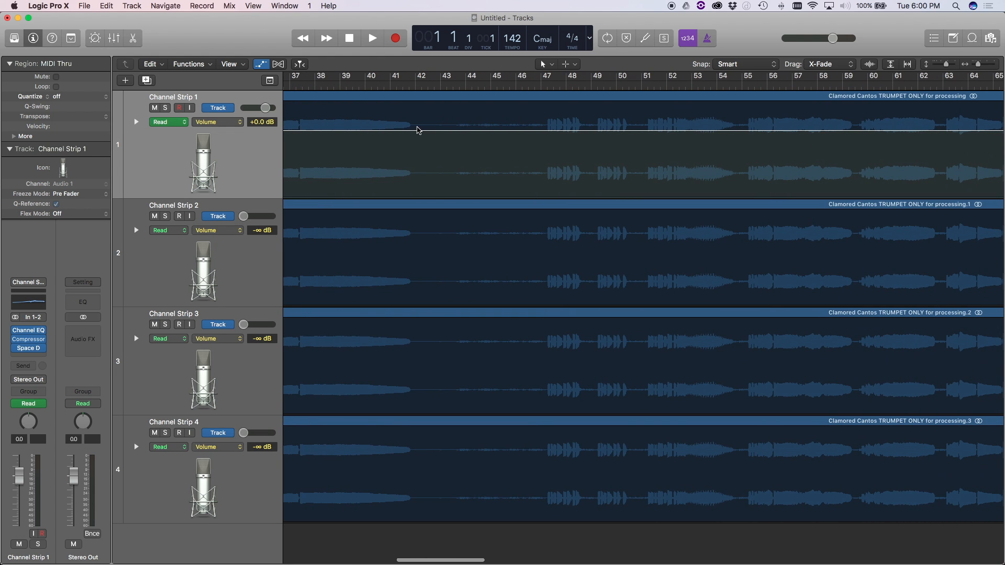
click(412, 131)
drag(547, 132, 519, 205)
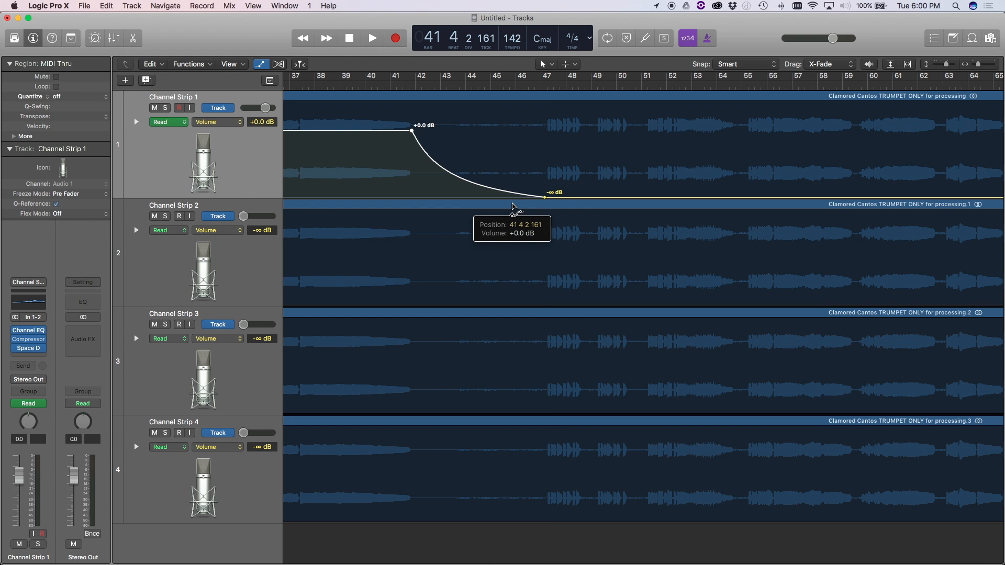
Play the arrangement from about bar 6 to hear Channel Strip 1
scroll(419, 135, left, 10)
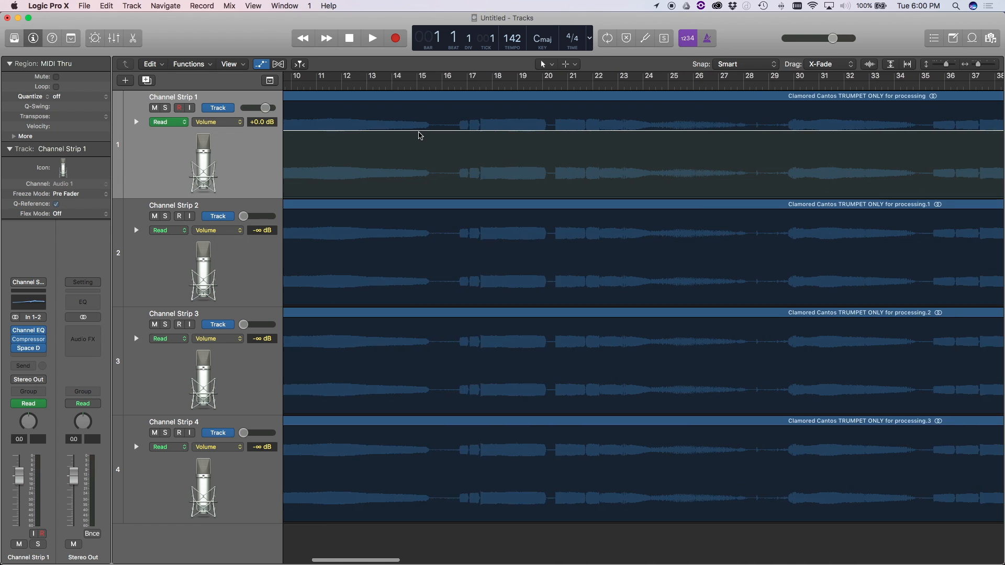
scroll(420, 135, left, 5)
click(427, 87)
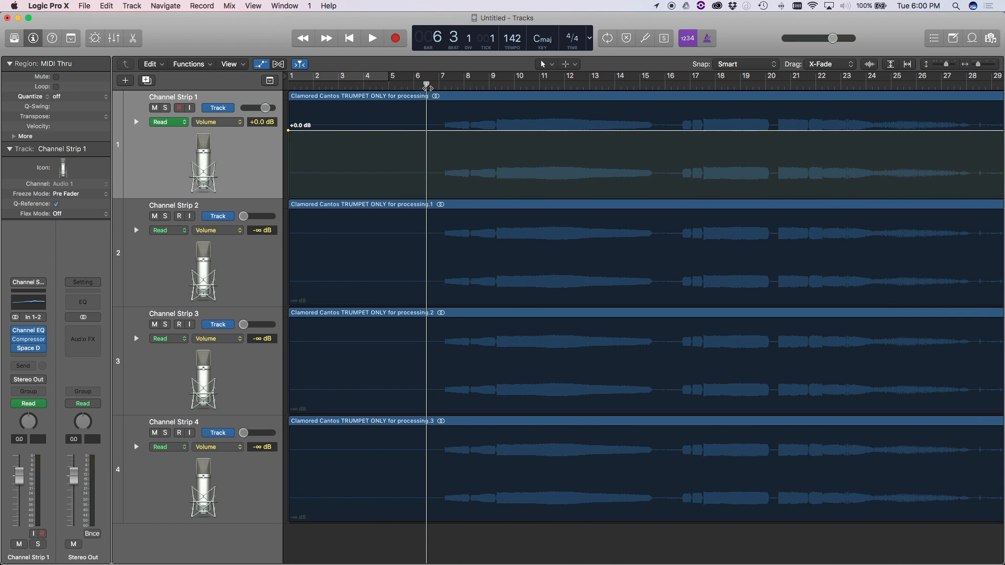
key(space)
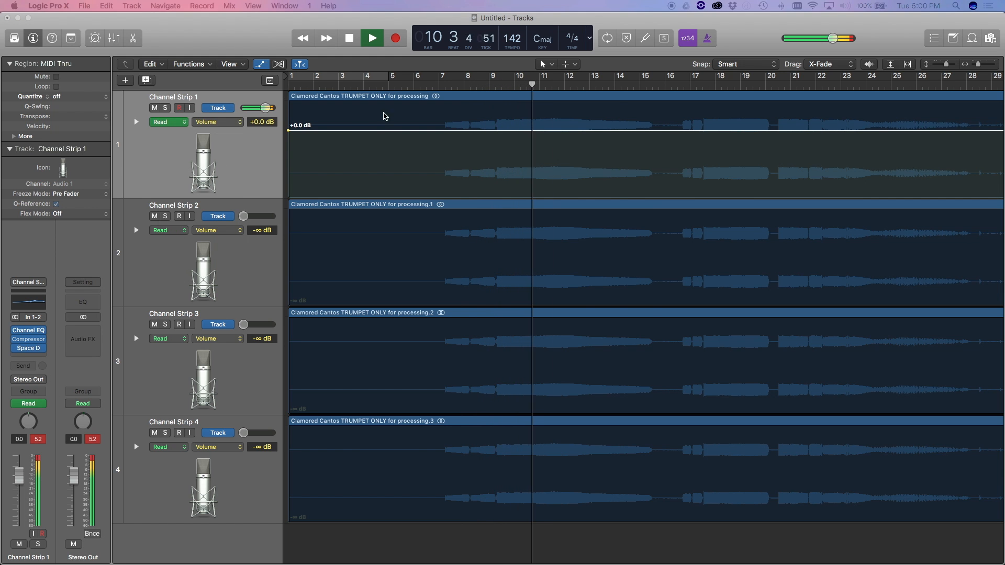
Lower the reverb output in Channel Strip 1's Space Designer, reset its clipped peak meter, and stop playback
drag(612, 189, 602, 244)
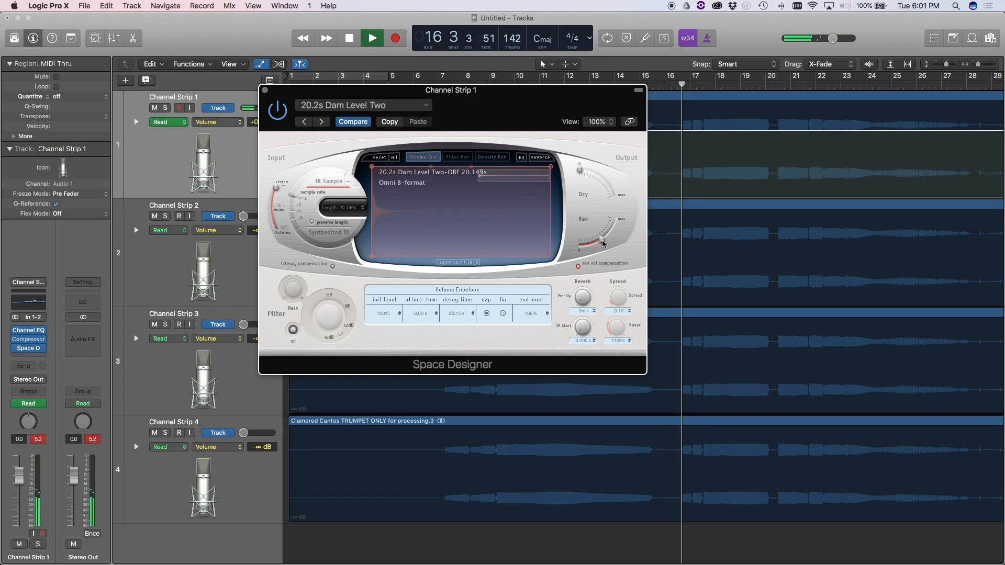
click(38, 440)
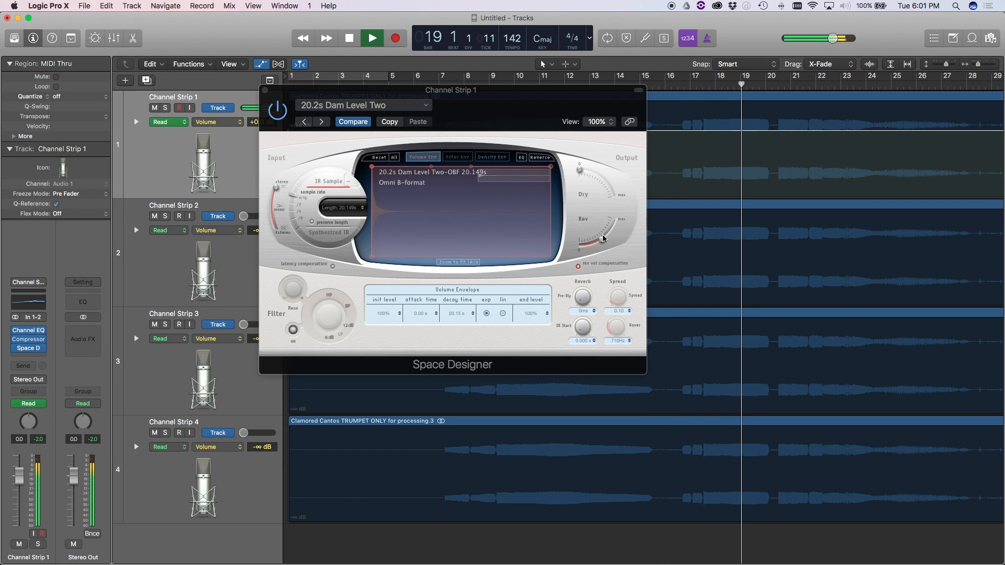
drag(603, 242, 602, 243)
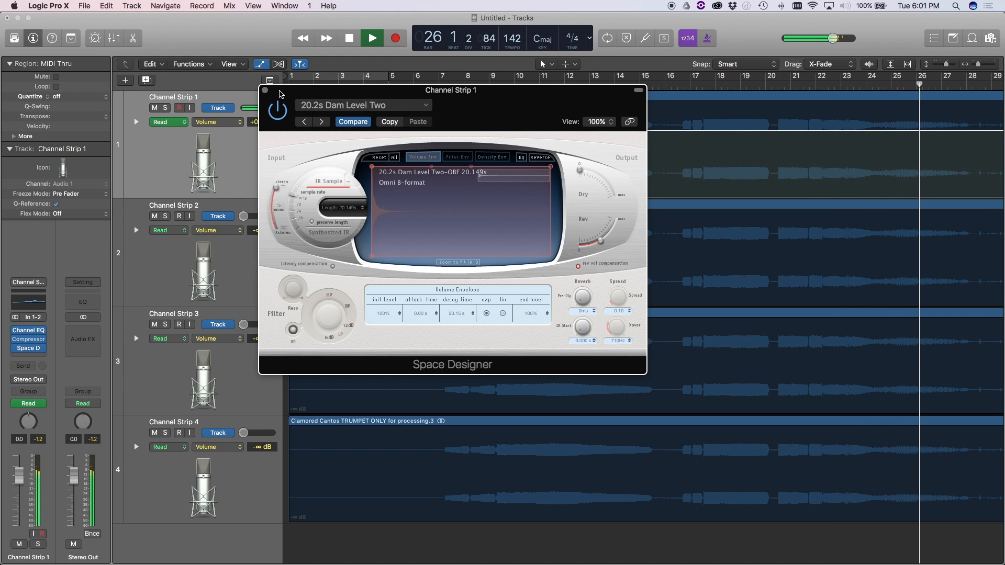
click(266, 91)
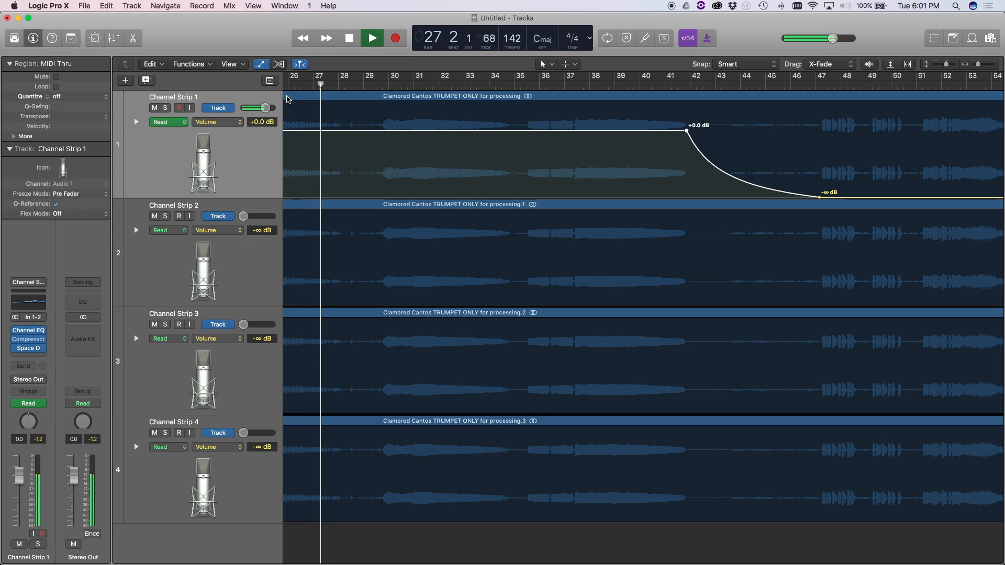
key(space)
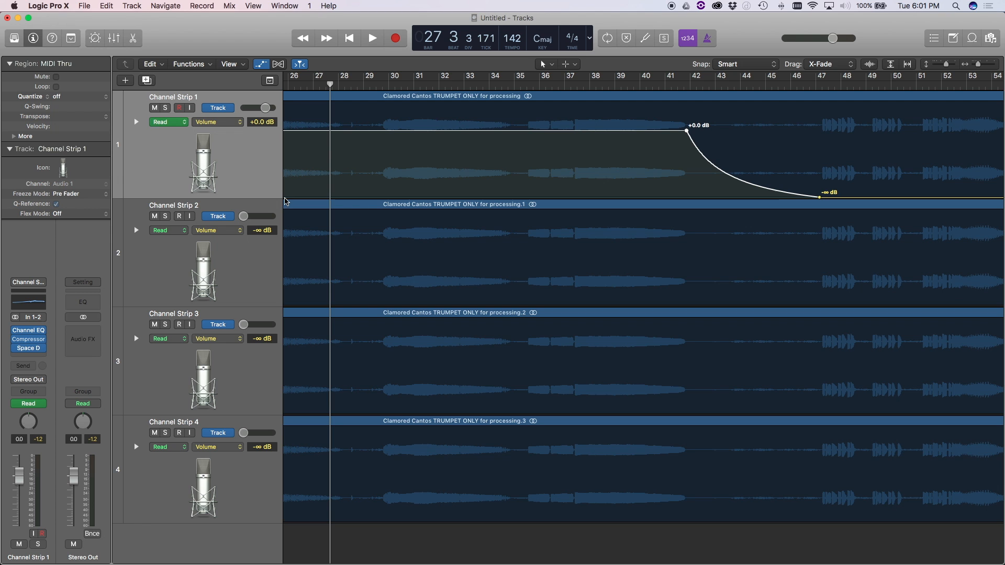
key(a)
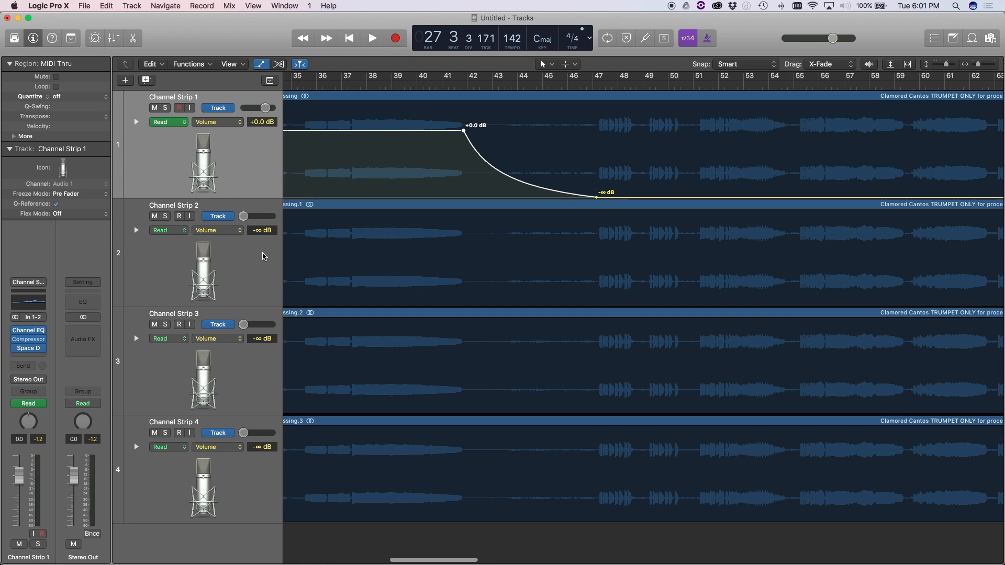
Place a −∞ dB volume automation point on Channel Strip 2 near bar 47
click(264, 256)
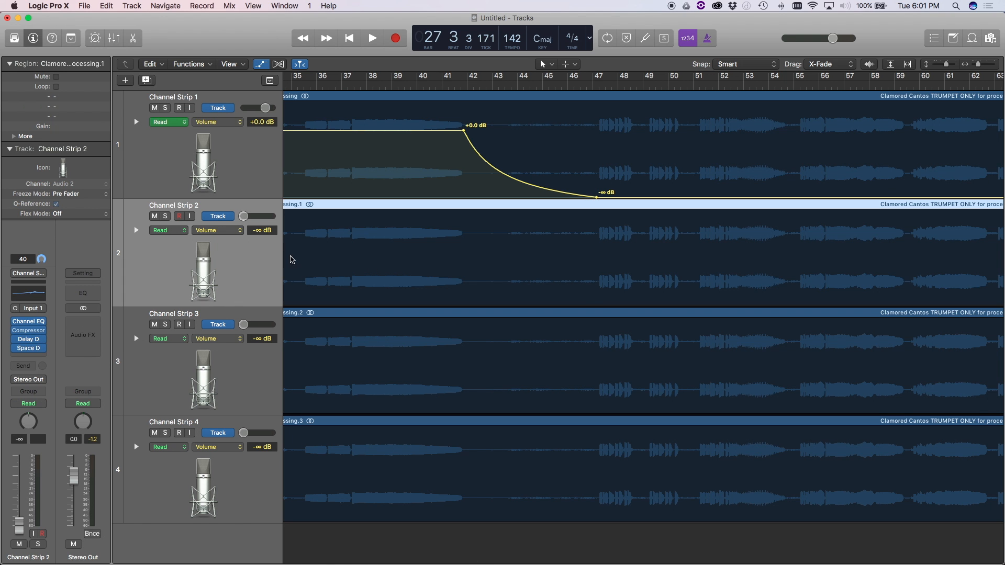
click(599, 307)
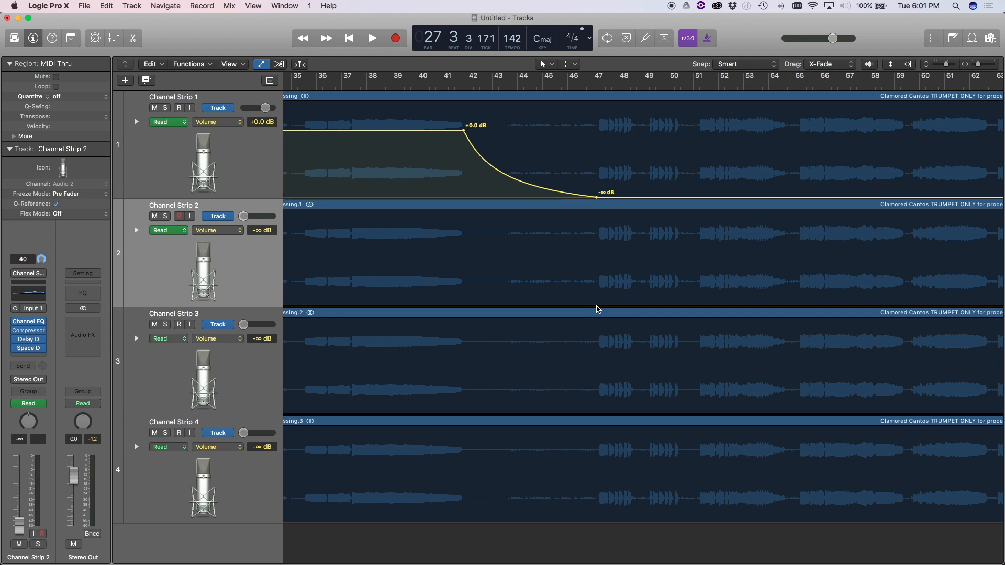
scroll(632, 311, right, 4)
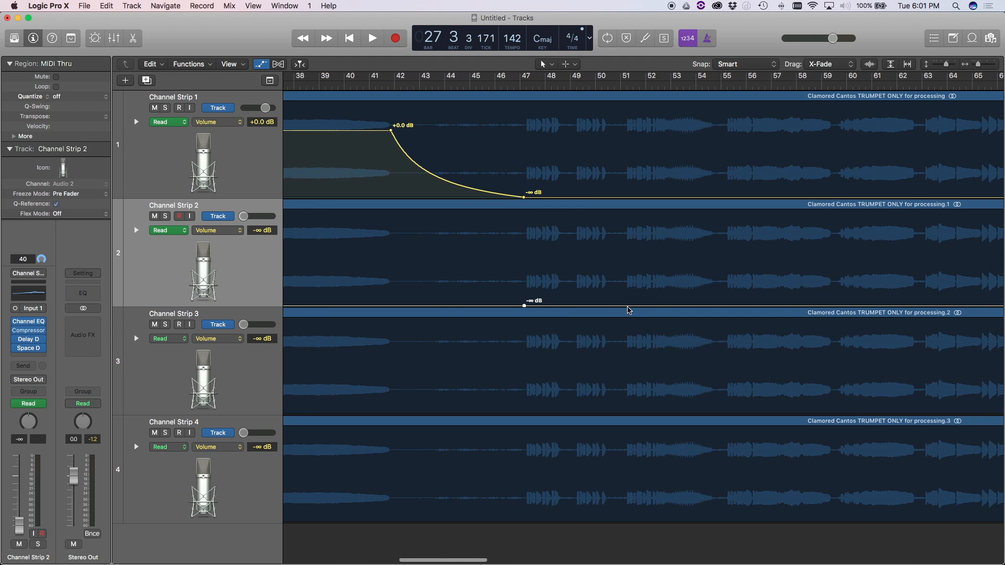
Raise Channel Strip 2's volume automation abruptly from −∞ to −0.5 dB at about bar 48 beat 2
click(568, 85)
key(super+Right)
key(super+Right)
key(super+Right)
key(super+Right)
key(super+Right)
key(super+Right)
key(super+Right)
key(super+Right)
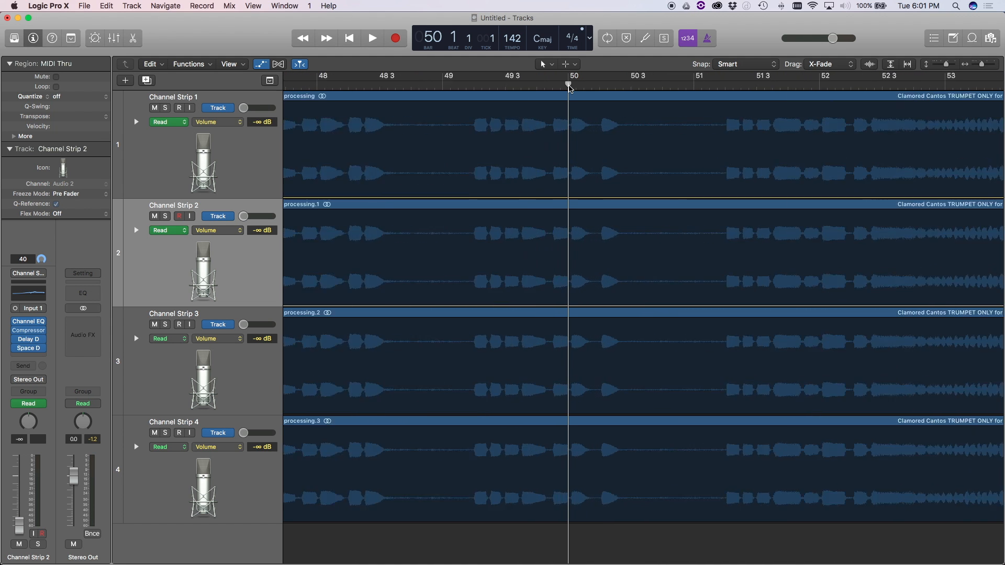
scroll(532, 172, left, 8)
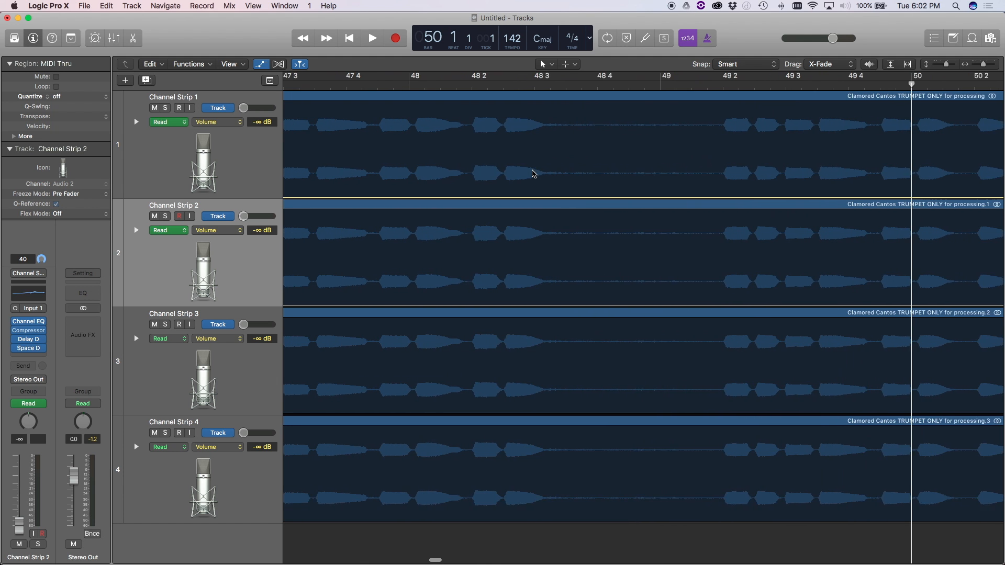
scroll(564, 183, right, 2)
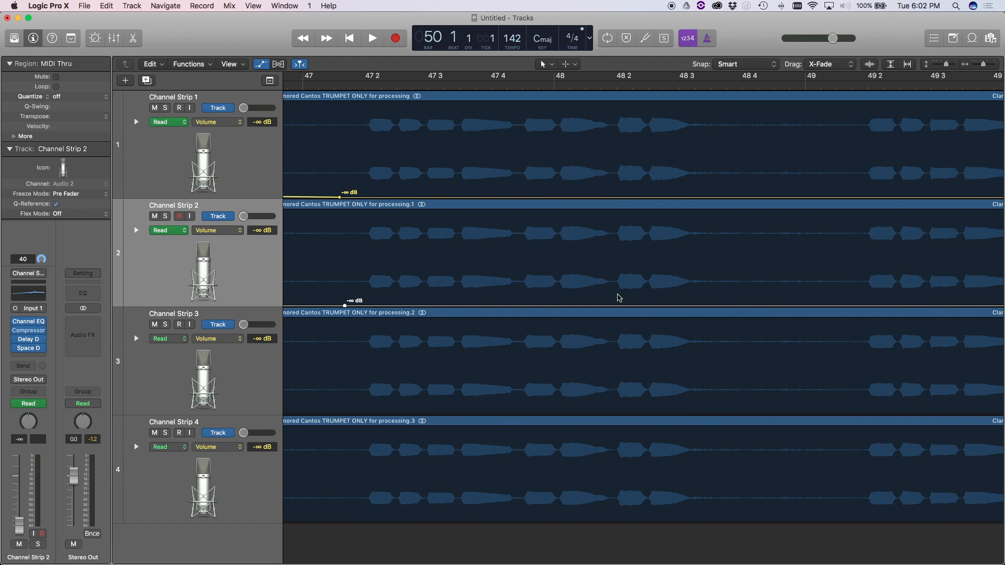
click(614, 306)
drag(619, 309, 620, 241)
scroll(384, 255, right, 3)
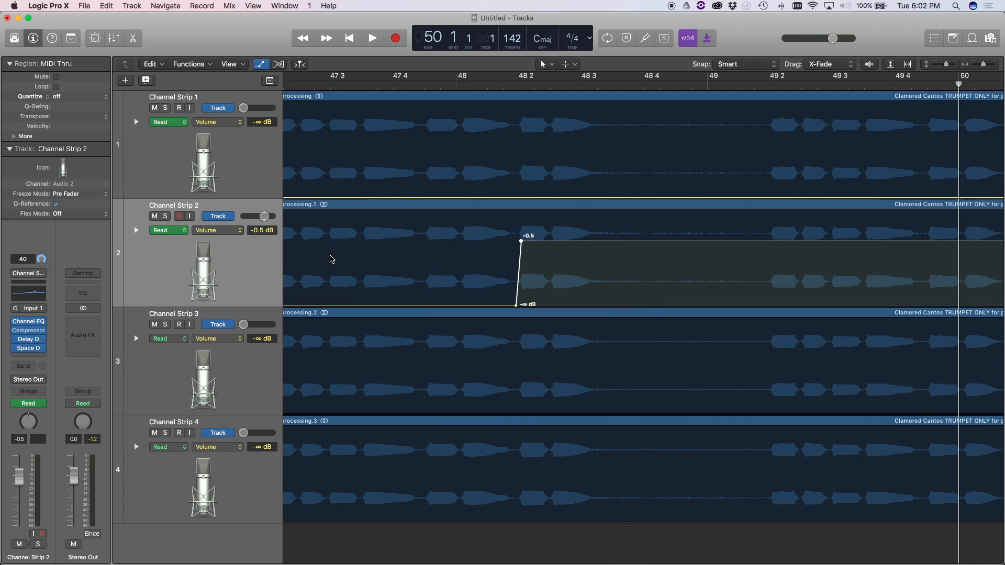
Switch Channel Strip 2's displayed automation to the Delay Designer's Wet parameter
click(252, 261)
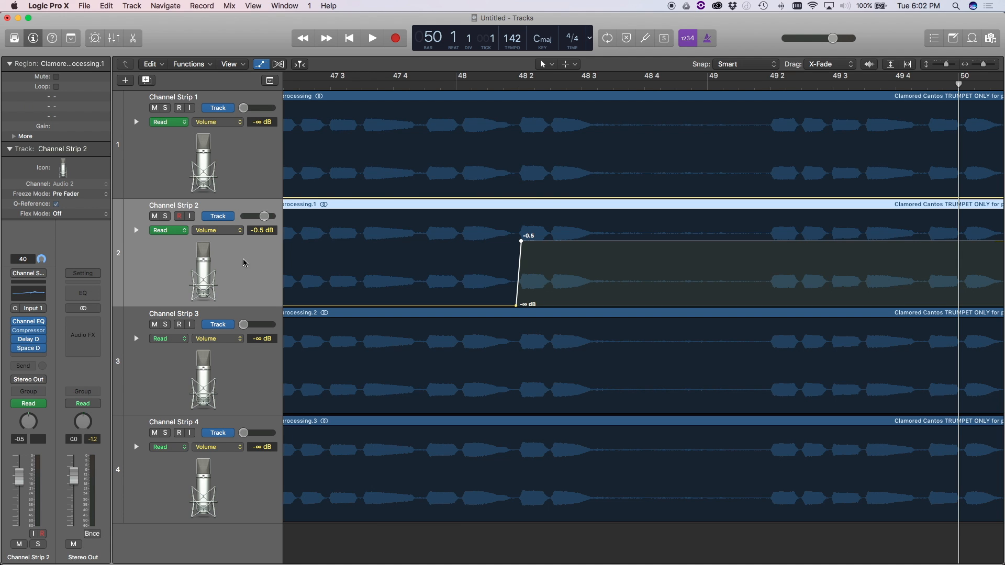
click(238, 233)
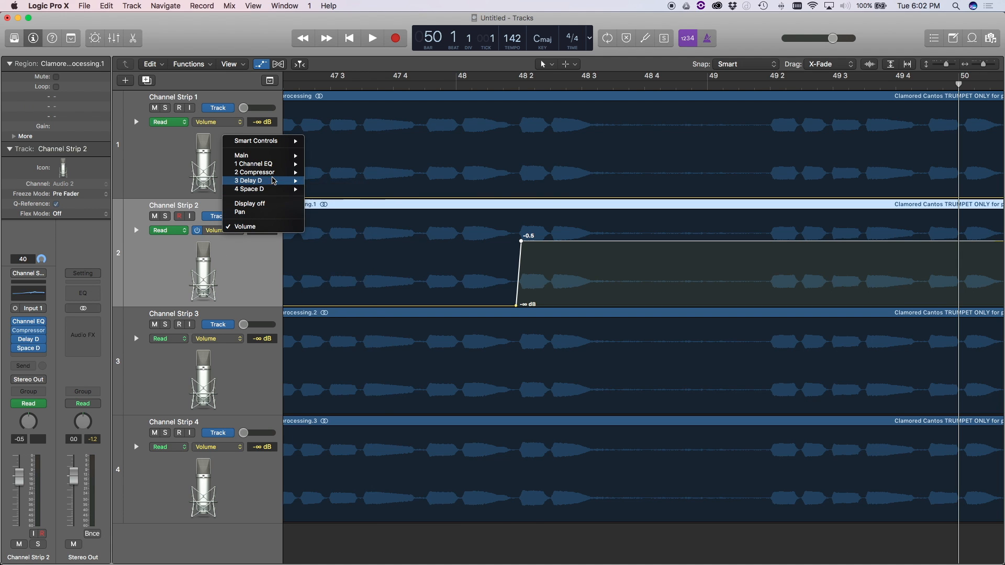
mouse_move(281, 185)
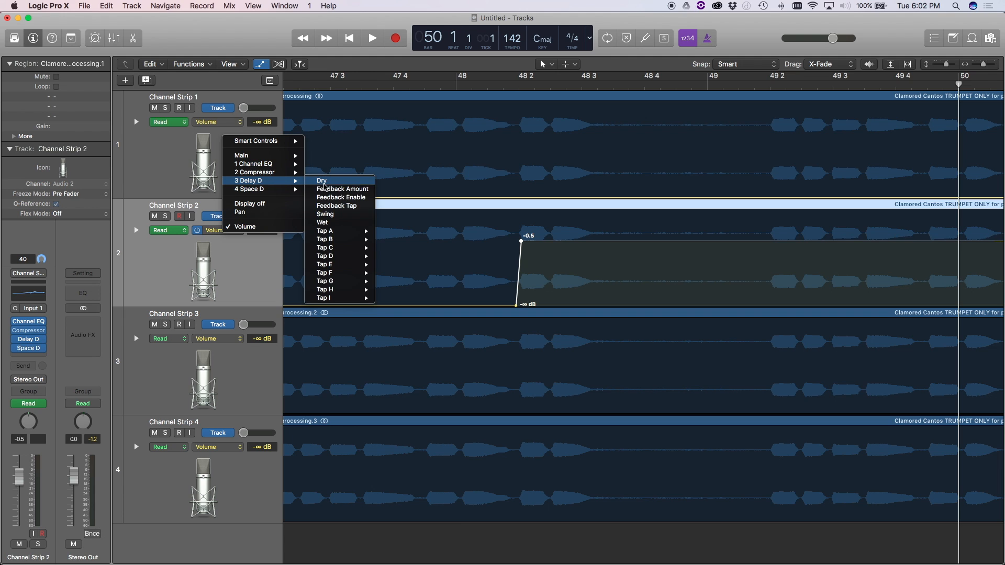
click(336, 223)
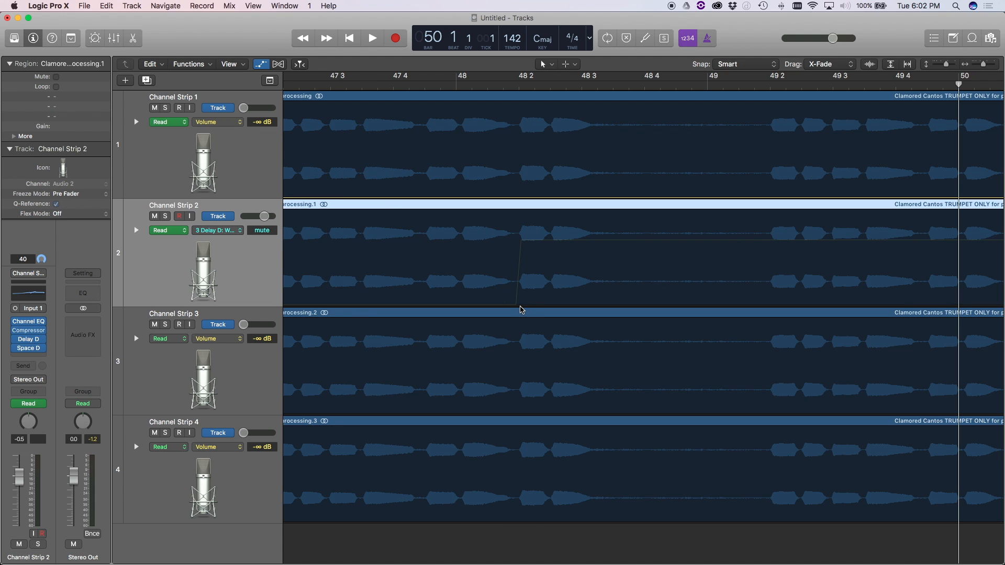
Draw Wet automation jumping from mute to −16.0 dB at bar 48 beat 2, held past beat 3, and curving to mute near bar 49 beat 2
click(521, 309)
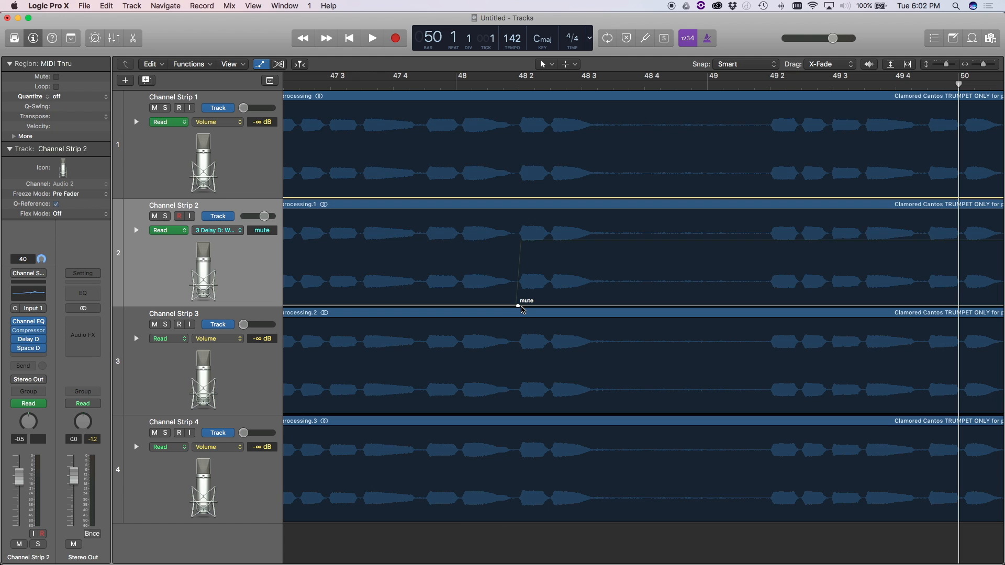
drag(521, 307, 520, 268)
click(595, 268)
click(767, 305)
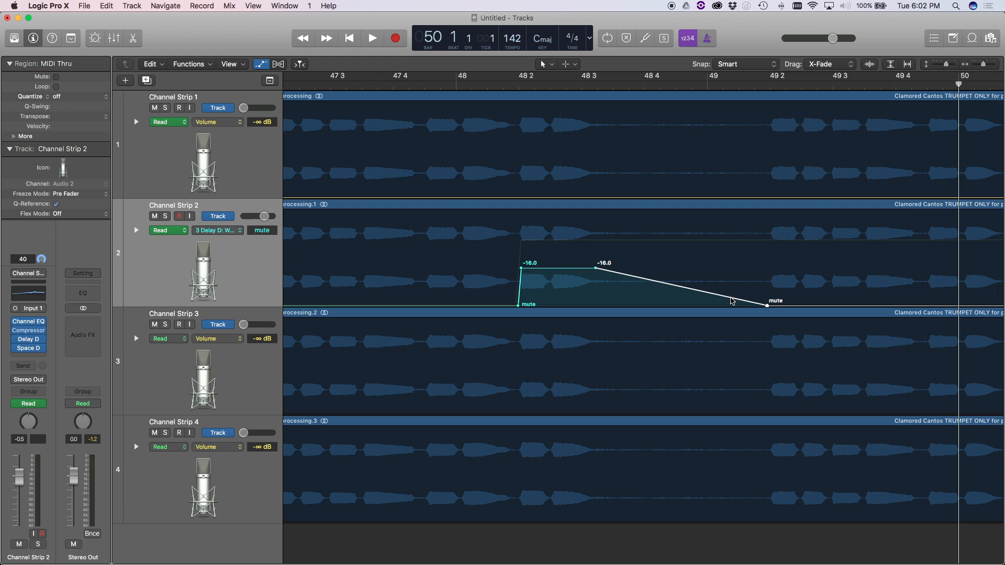
drag(732, 302, 732, 316)
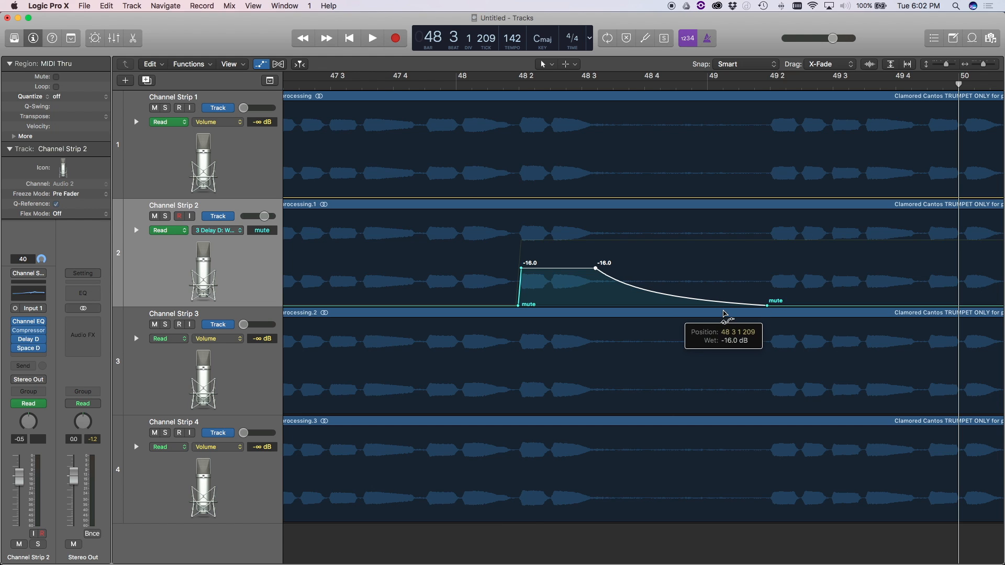
Play the delay passage from about bar 47 beat 4 and inspect the mix levels in Channel Strip 2's Delay Designer
click(406, 85)
key(space)
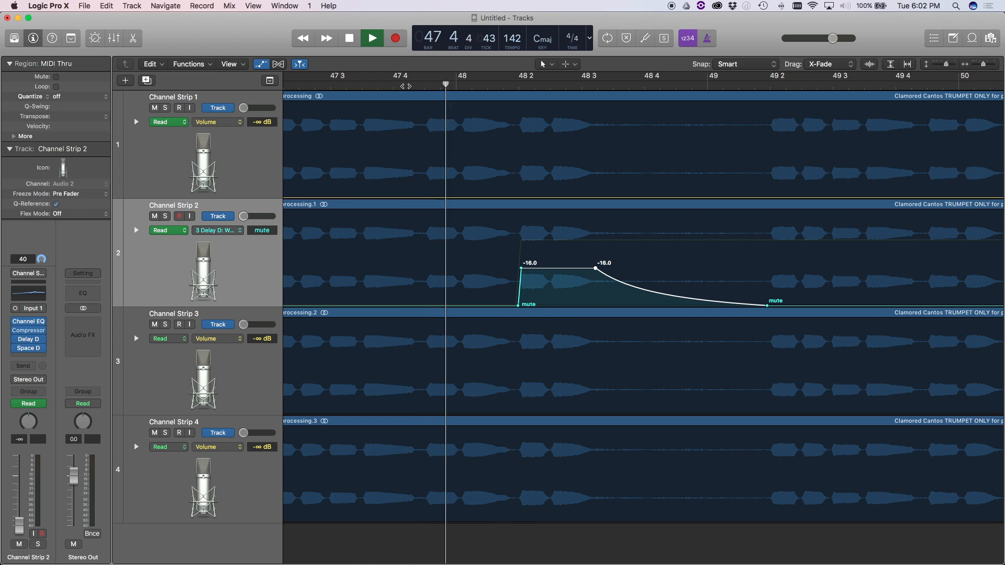
key(space)
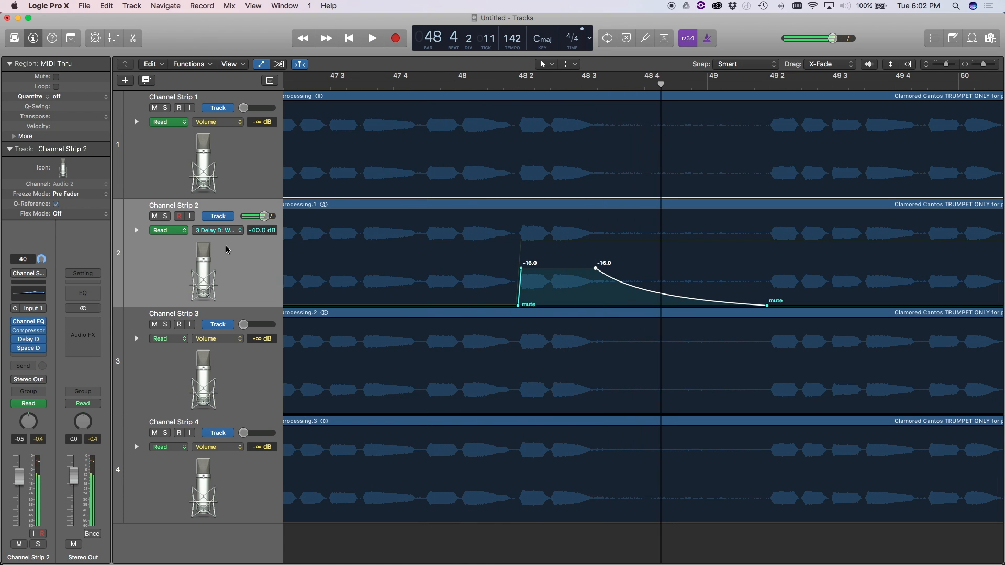
click(206, 257)
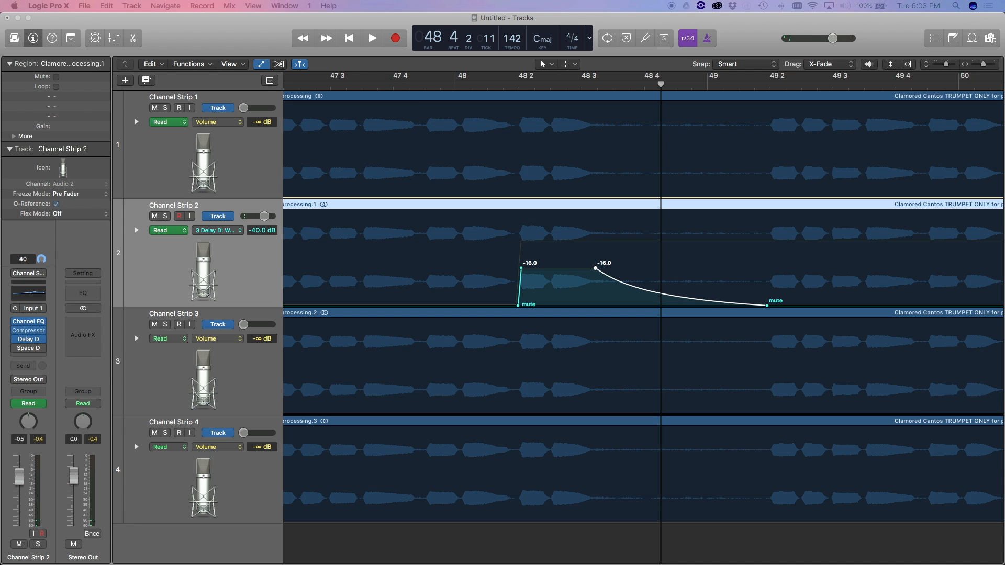
drag(0, 128, 455, 93)
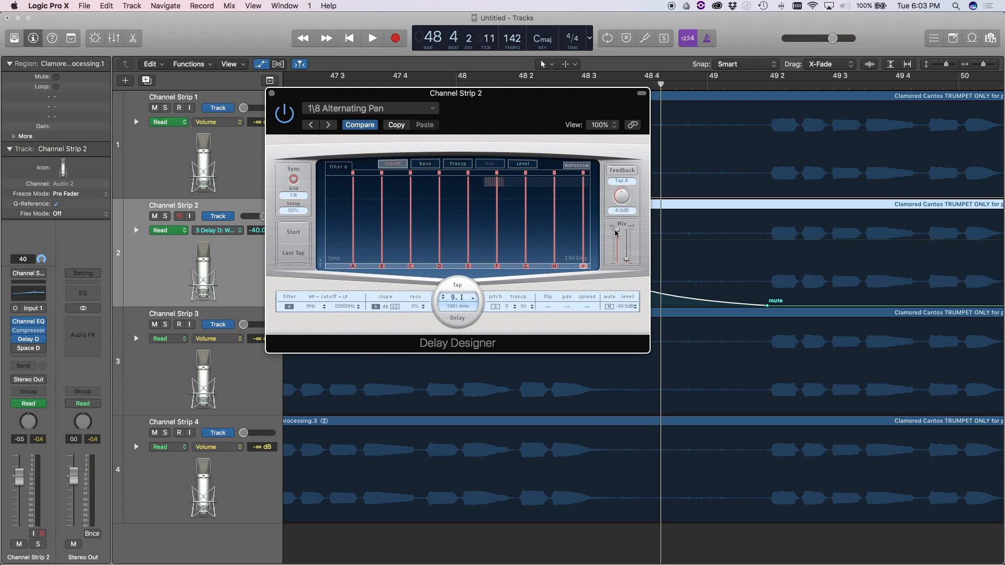
click(273, 95)
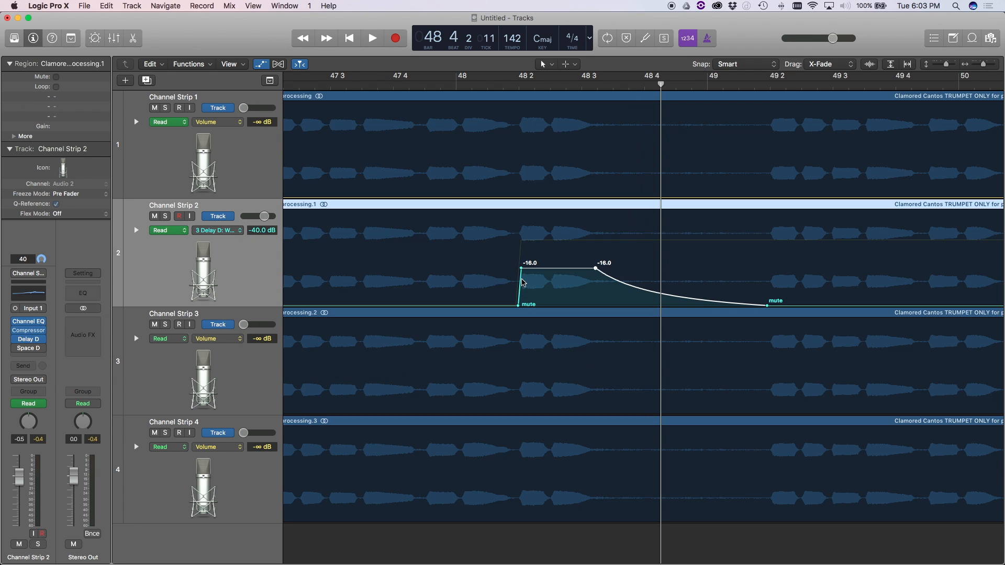
Lower Channel Strip 2's delay Wet automation plateau to −18.0 dB and replay the passage
key(space)
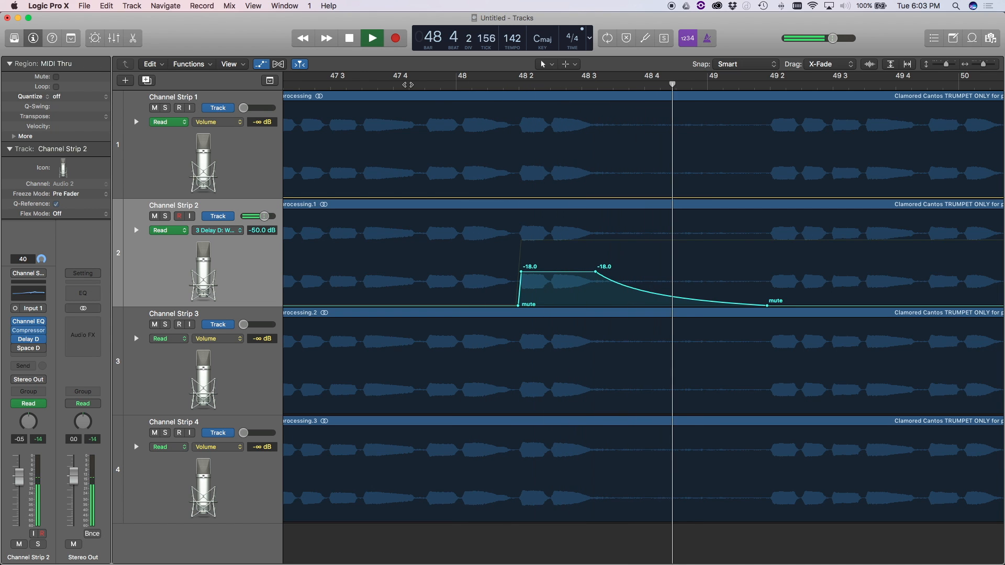
key(space)
Raise Channel Strip 2's Wet automation to −17.5 dB just before bar 50 beat 2 and fade it to −62.0 dB near bar 51 beat 2
scroll(752, 161, right, 5)
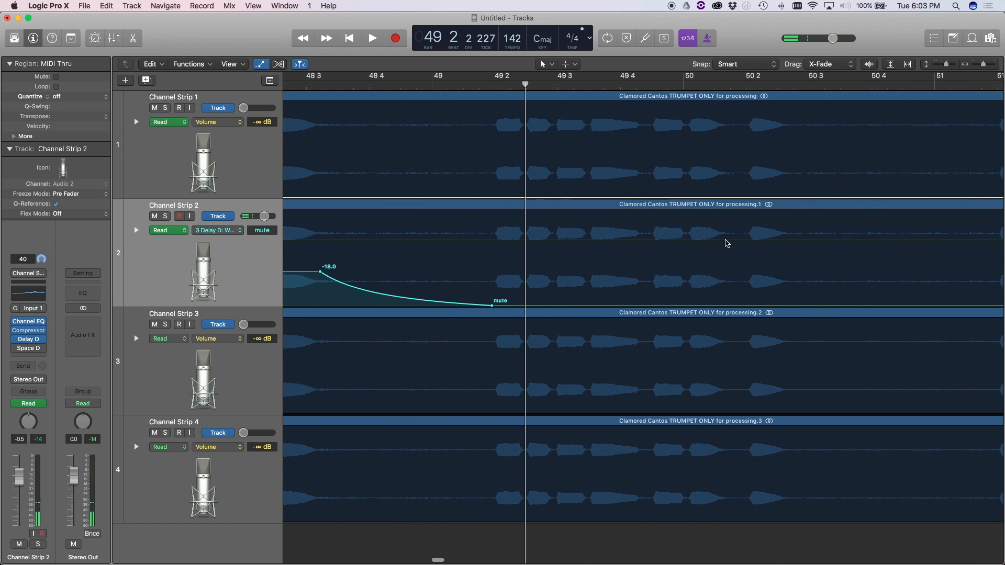
click(746, 306)
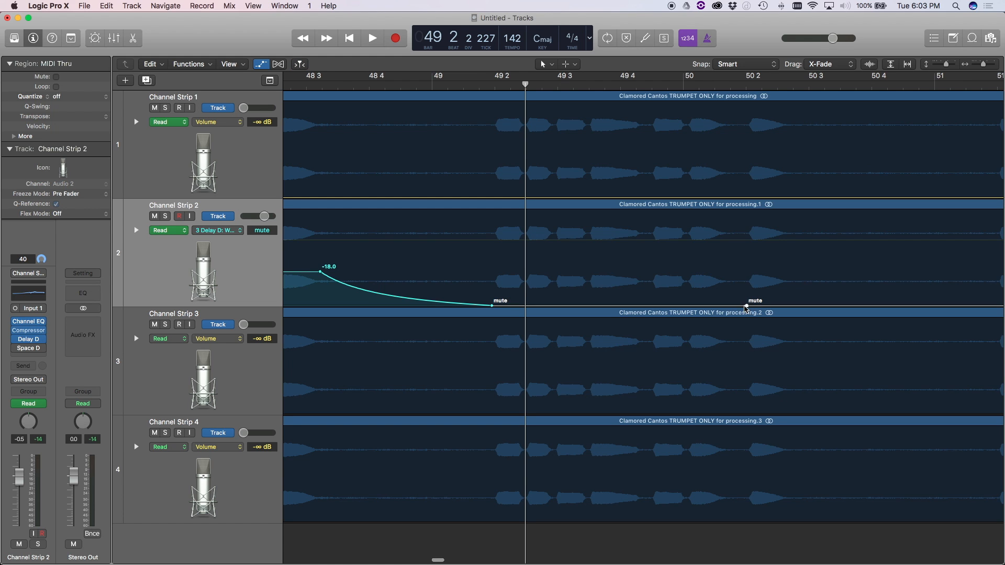
drag(747, 308, 746, 271)
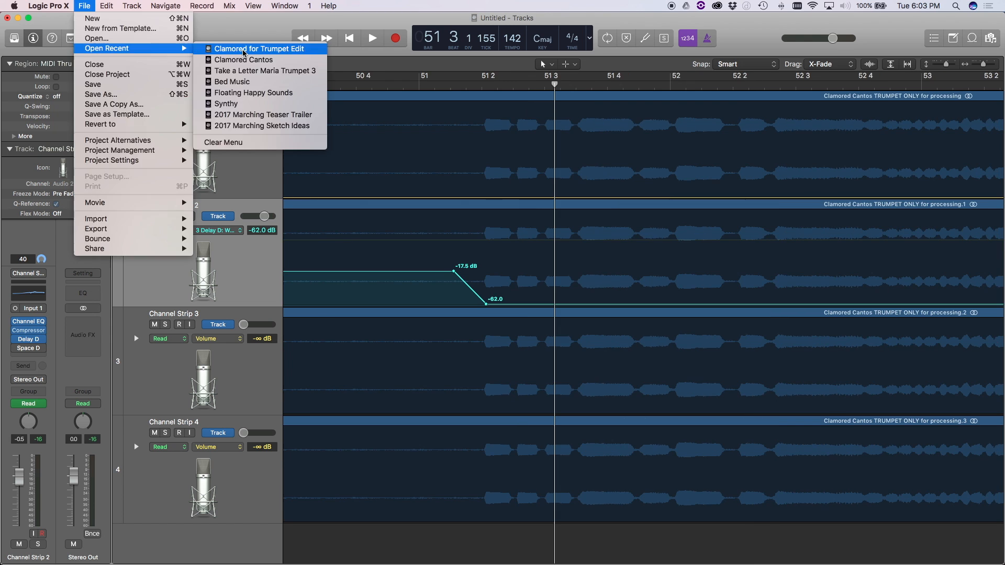
Open the recent project Clamored for Trumpet Edit and play its automated tracks from around bar 44
click(277, 45)
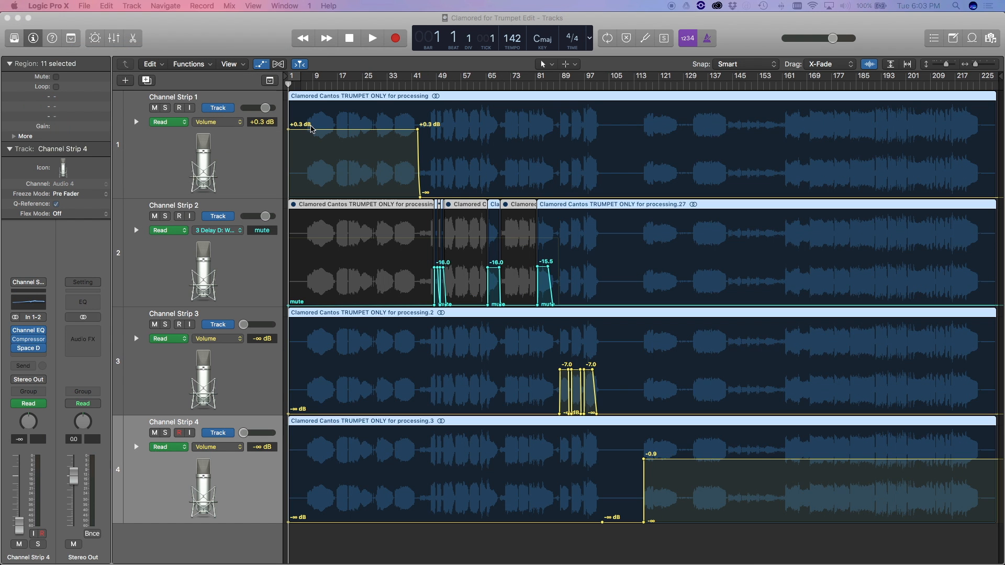
click(424, 85)
key(space)
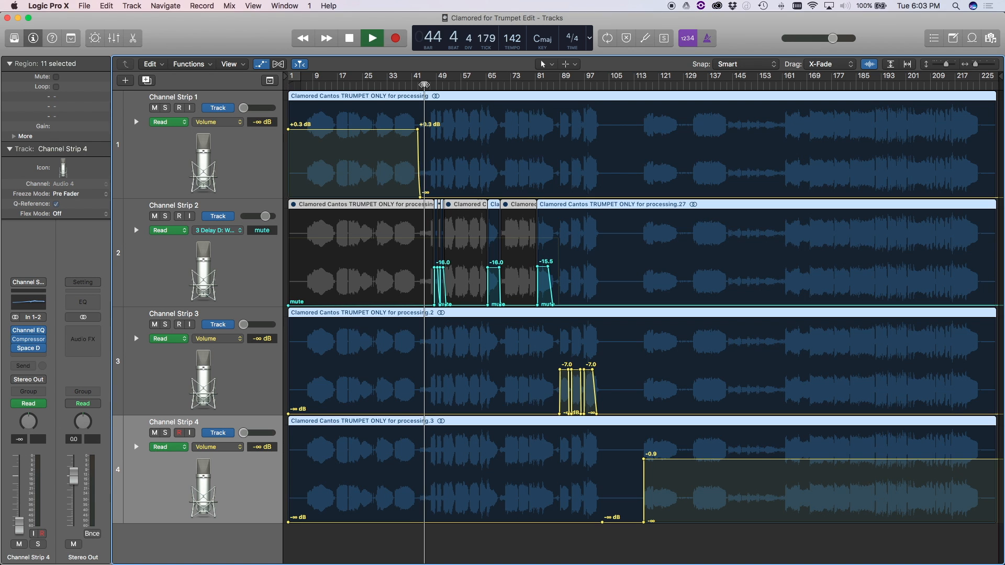
scroll(424, 85, up, 6)
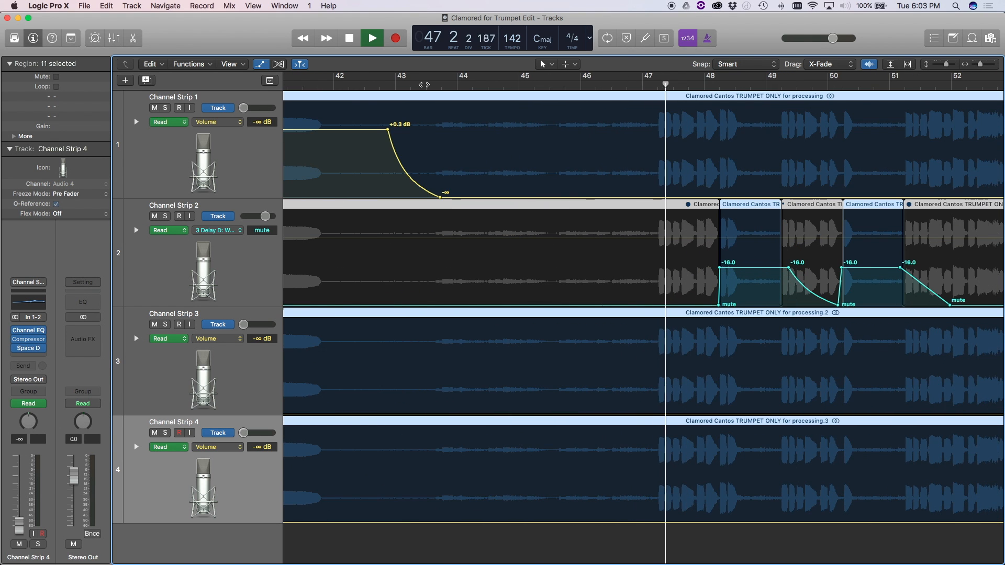
scroll(482, 112, right, 5)
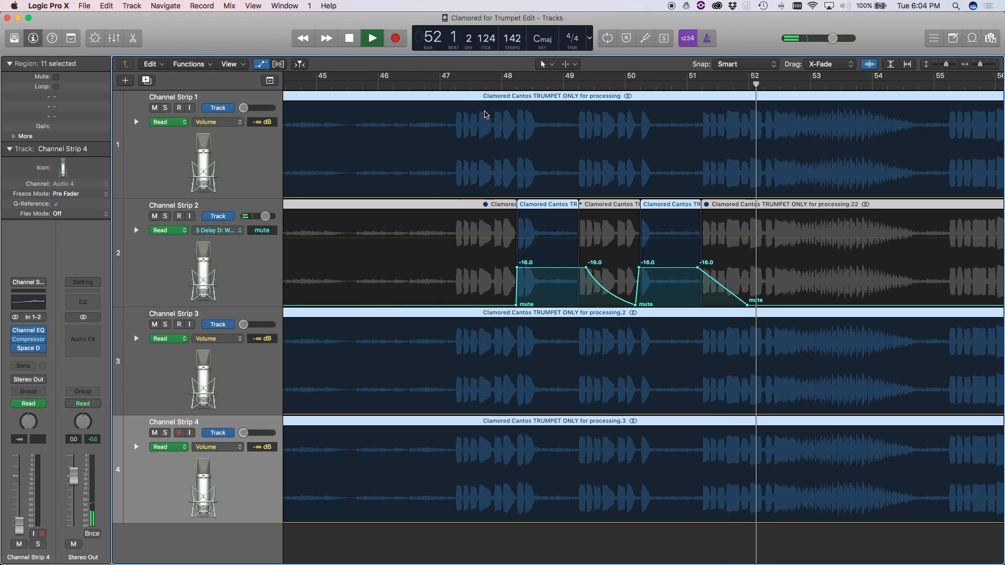
key(space)
Examine Channel Strip 2's delay Wet automation across bars 59 to 87
scroll(628, 189, right, 5)
scroll(607, 186, right, 10)
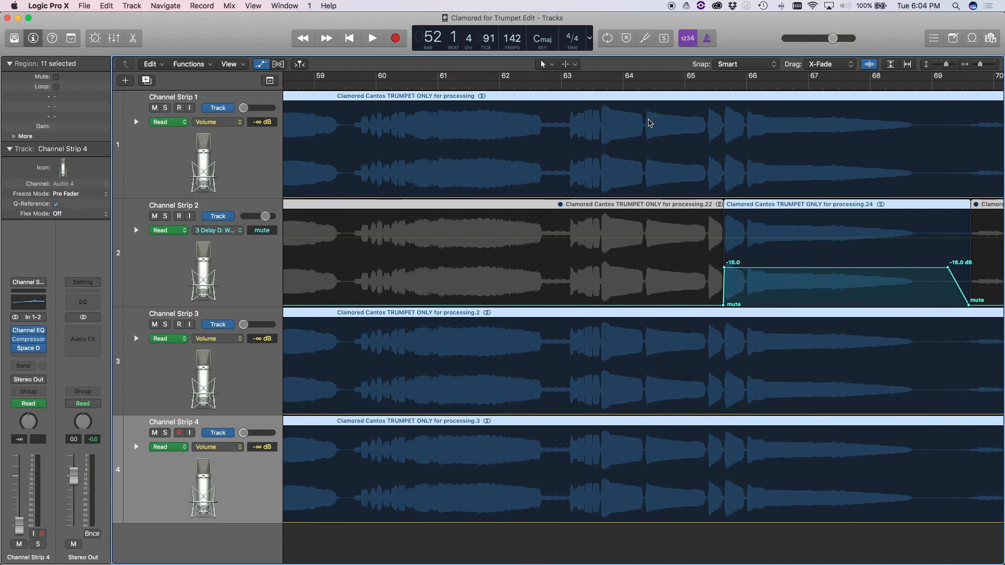
key(z)
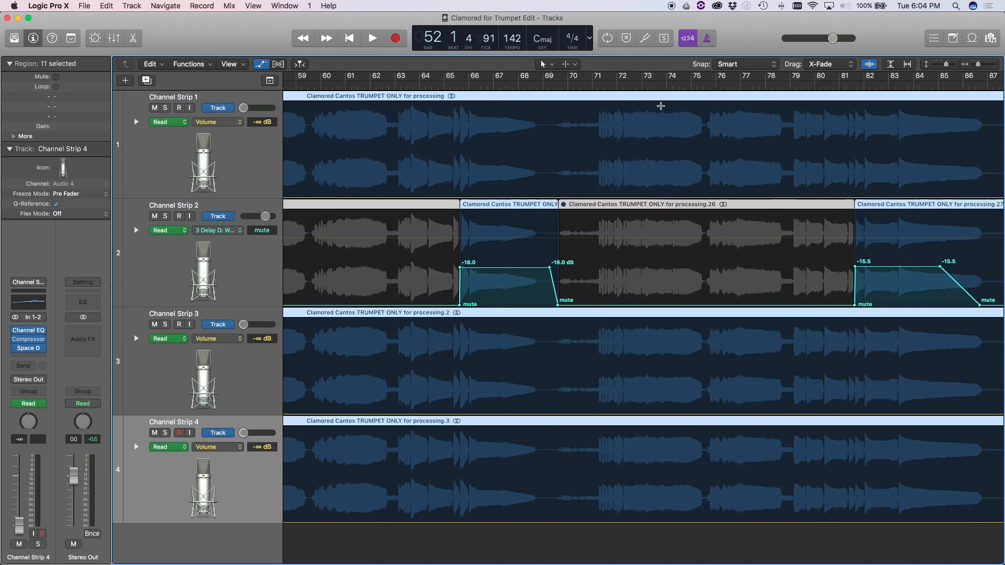